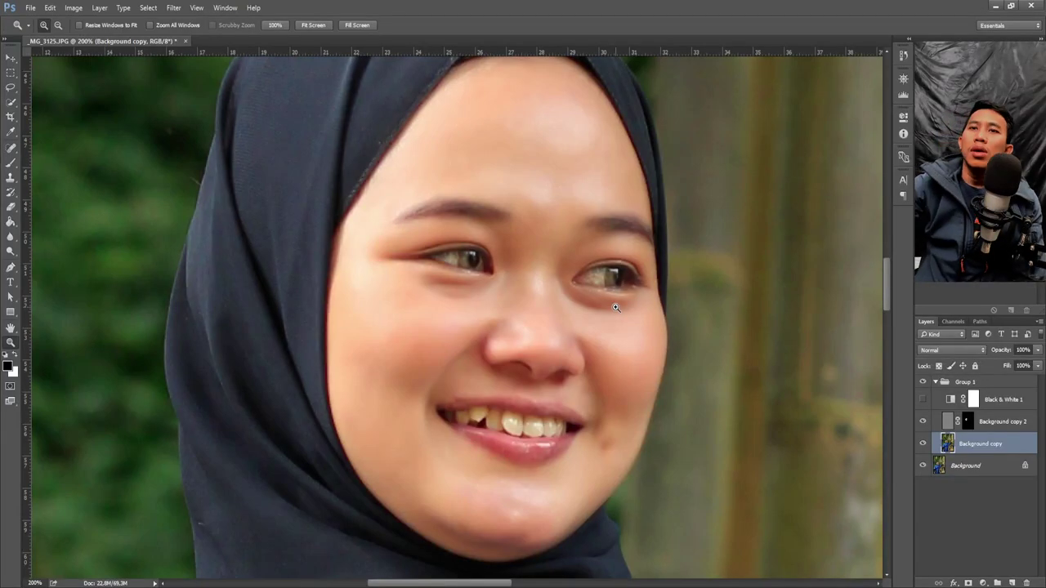
Switch to the Move tool and fit the whole bamboo-pole portrait on screen
key("alt")
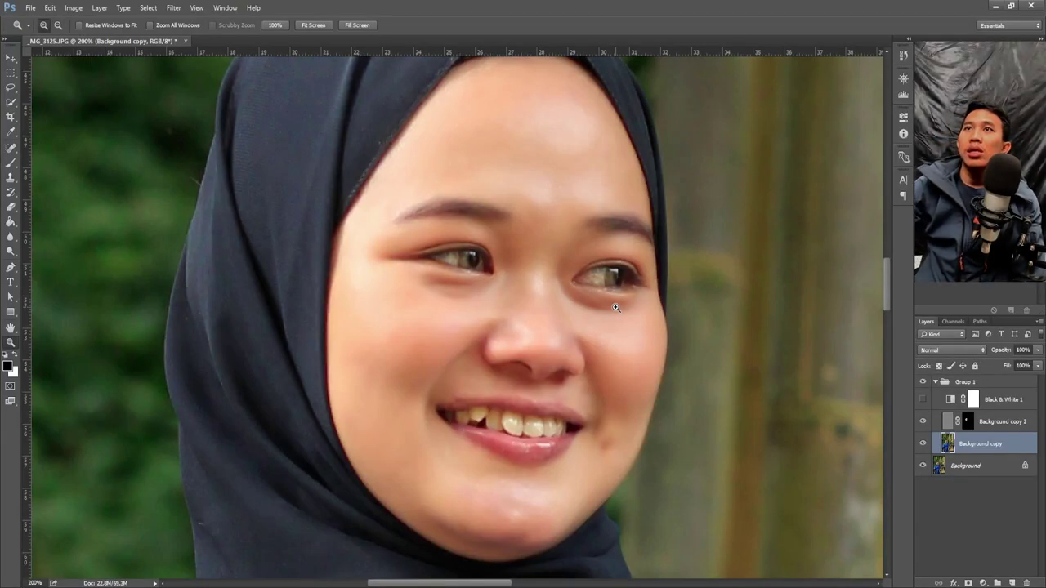
key("v")
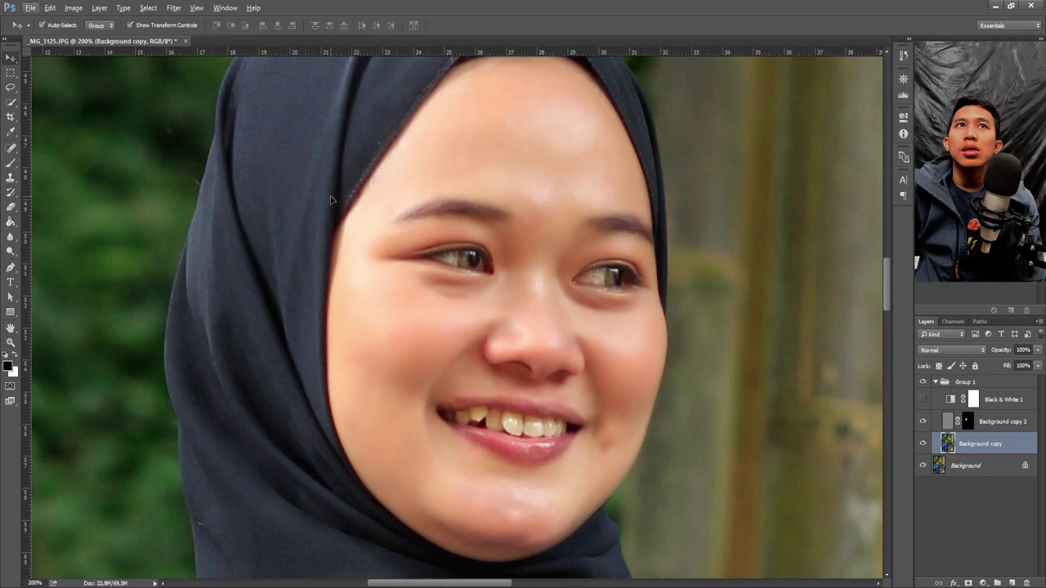
key("ctrl+0")
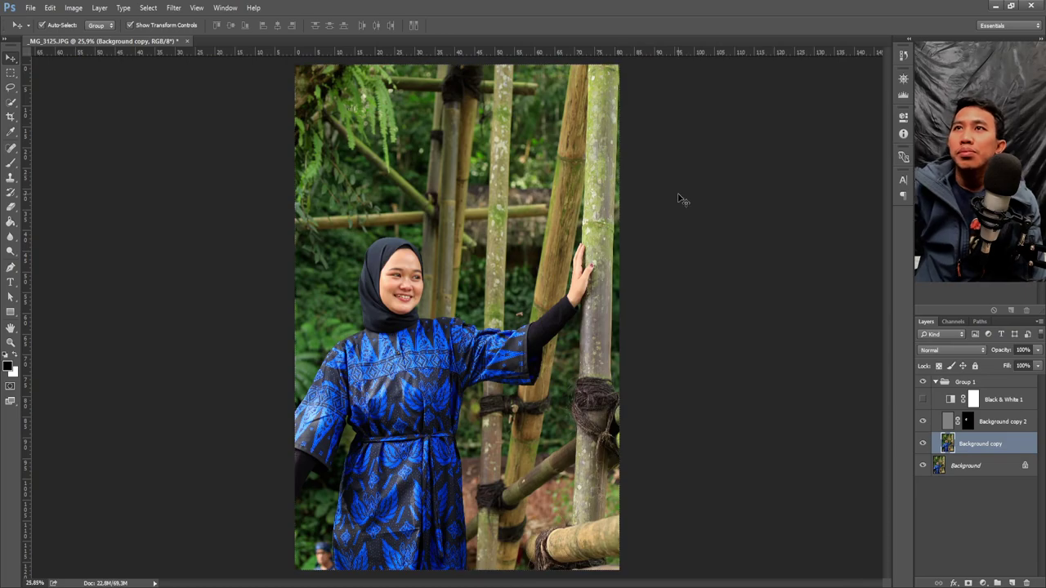
Zoom in on the woman's face and hide Group 1 to reveal the unretouched original
left_click(681, 200)
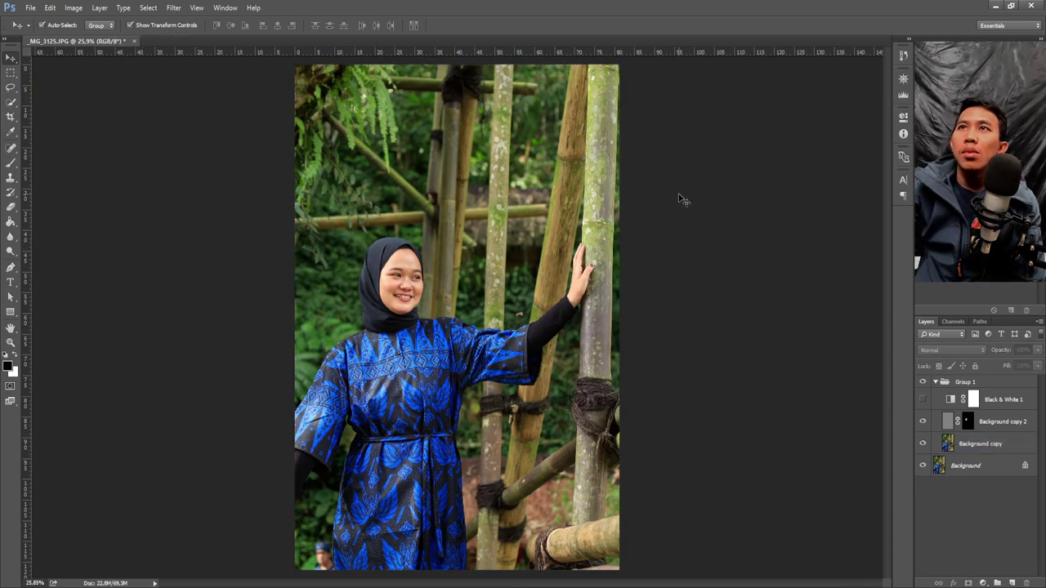
key("z")
left_click(417, 290)
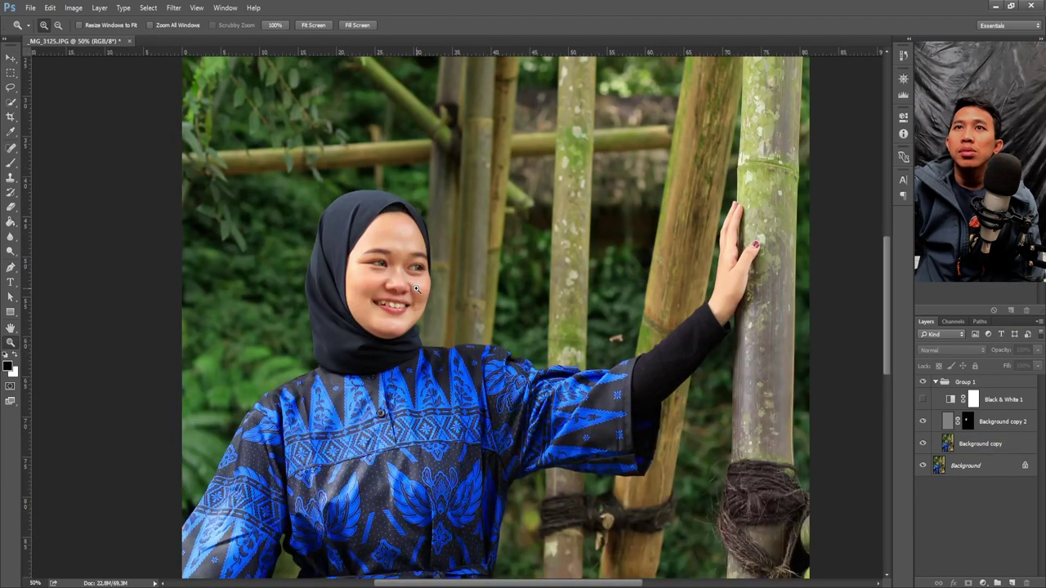
left_click(417, 289)
left_click(416, 289)
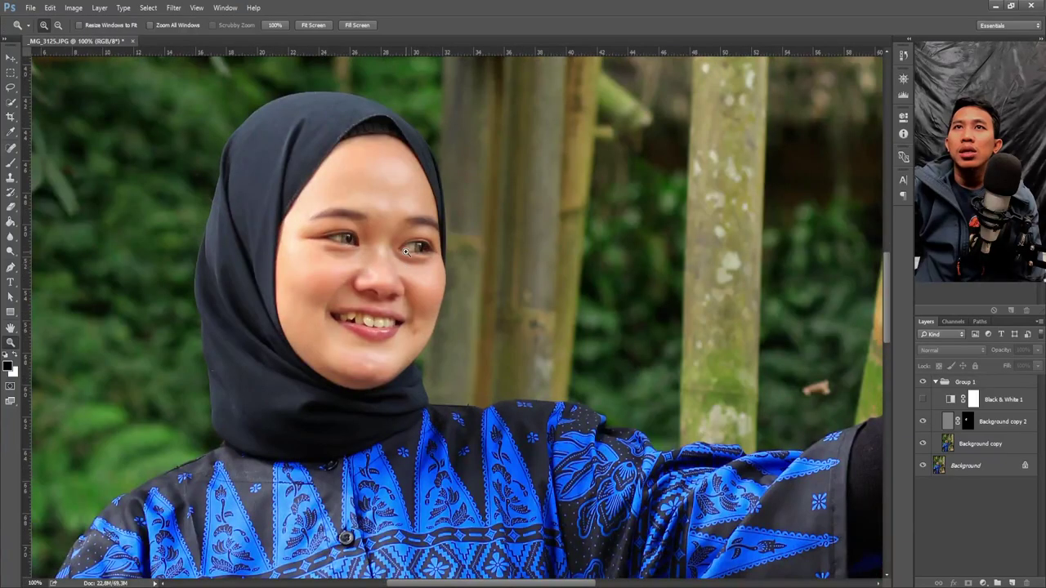
left_click(406, 252)
left_click(407, 253, "alt")
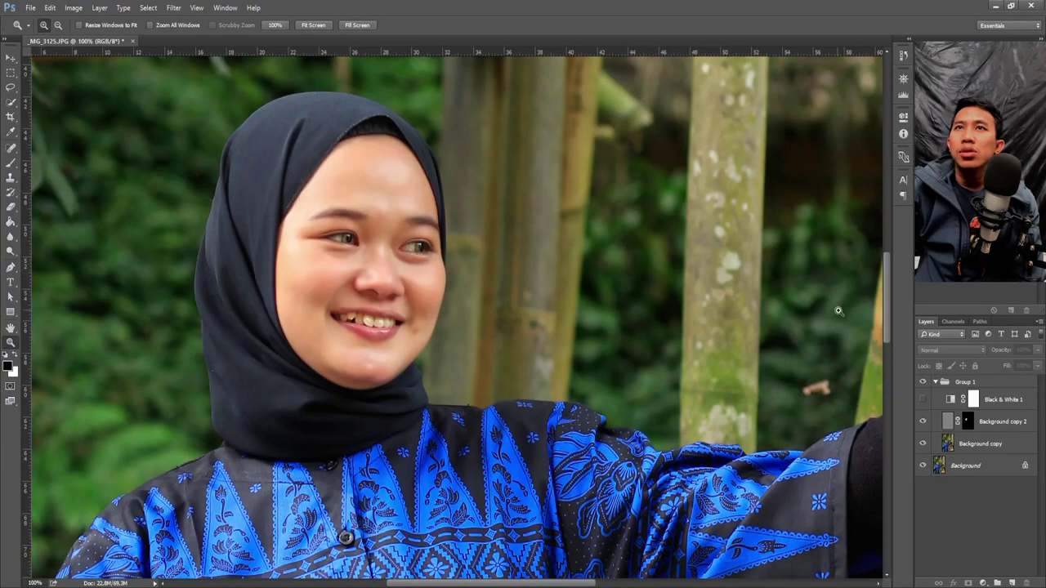
left_click(921, 383)
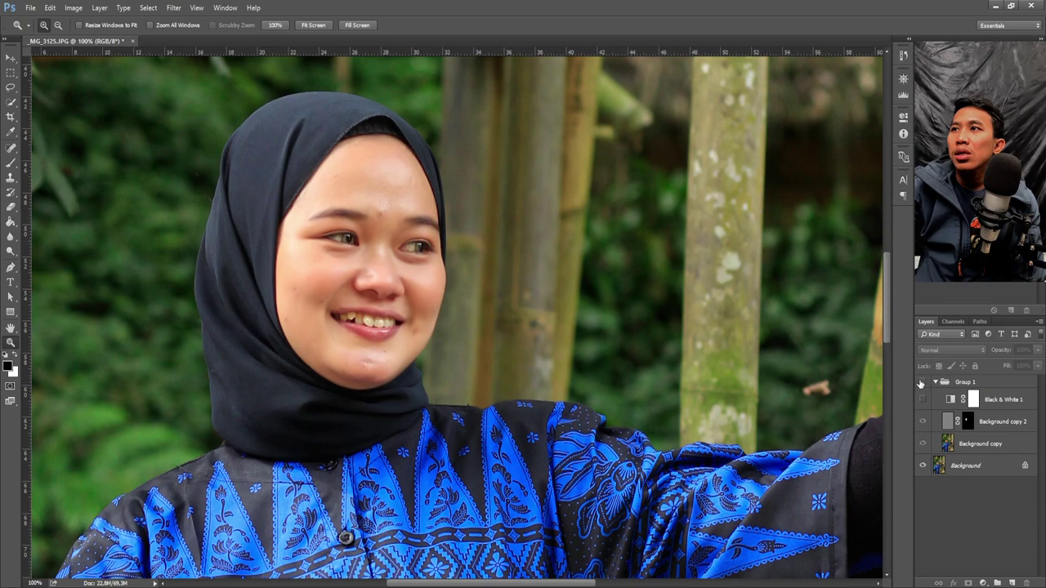
left_click(408, 278)
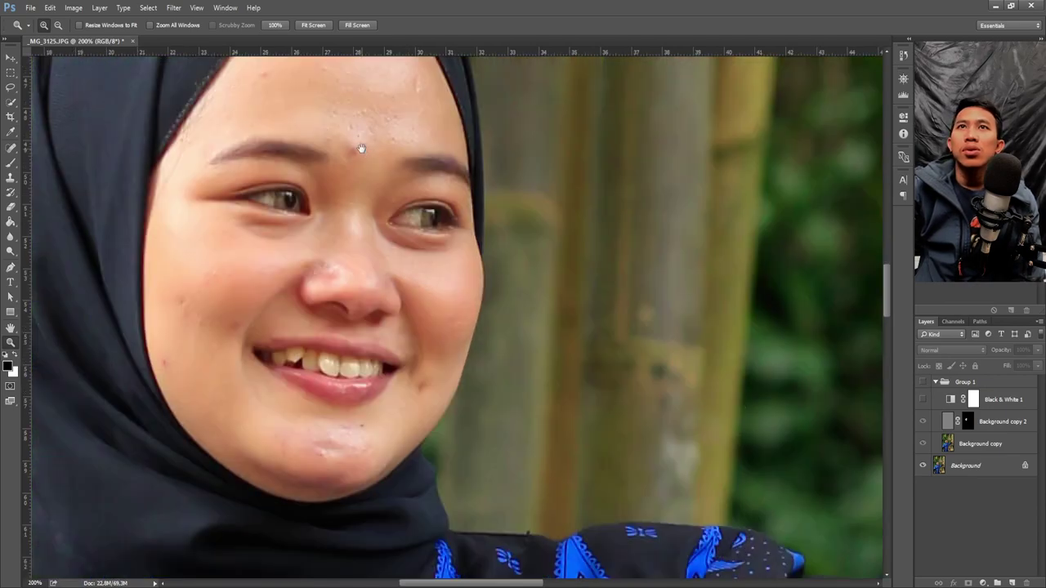
left_click_drag(361, 148, 420, 247)
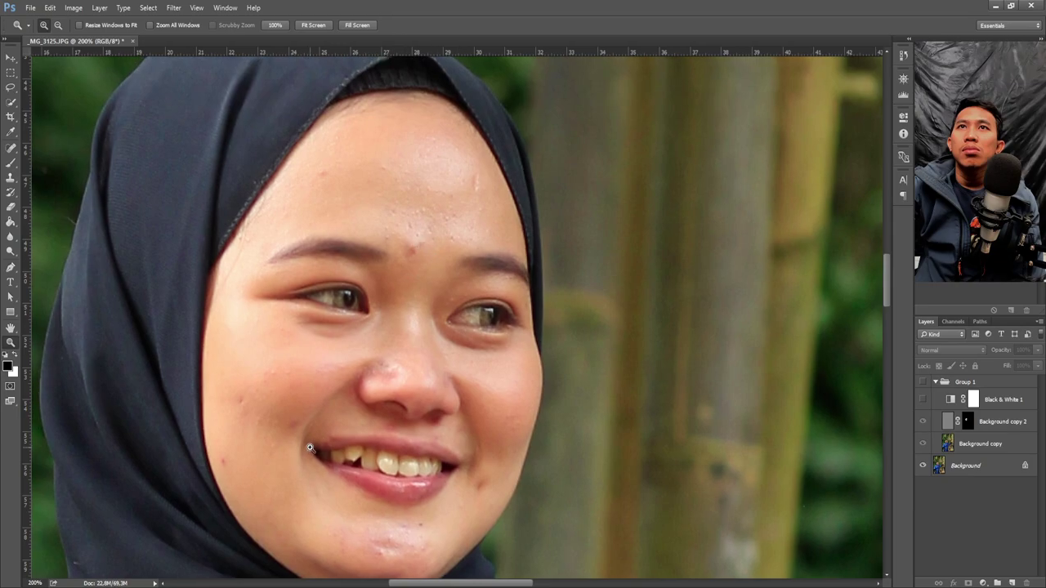
left_click_drag(310, 448, 404, 359)
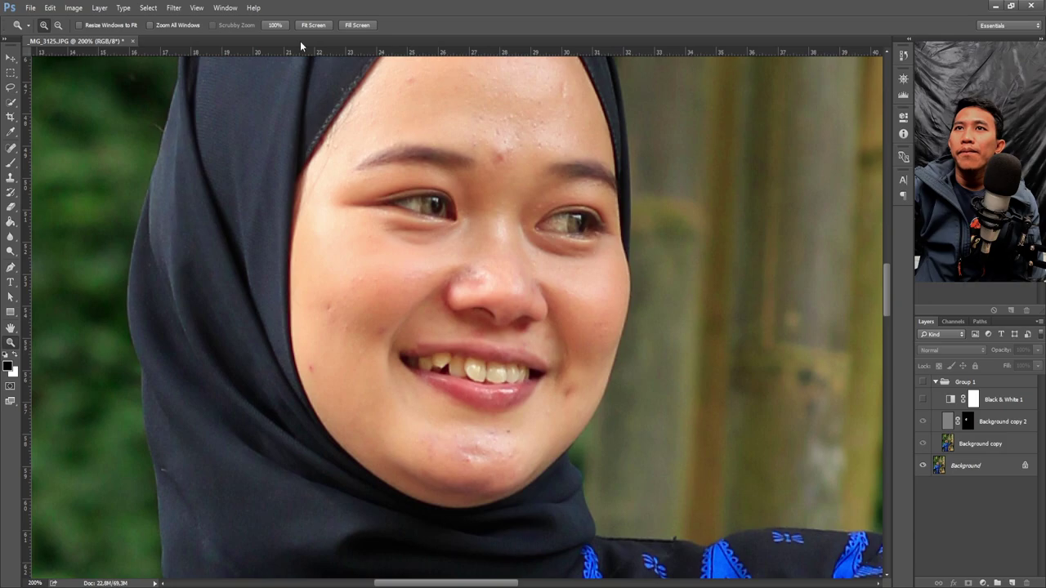
left_click(508, 207, "alt")
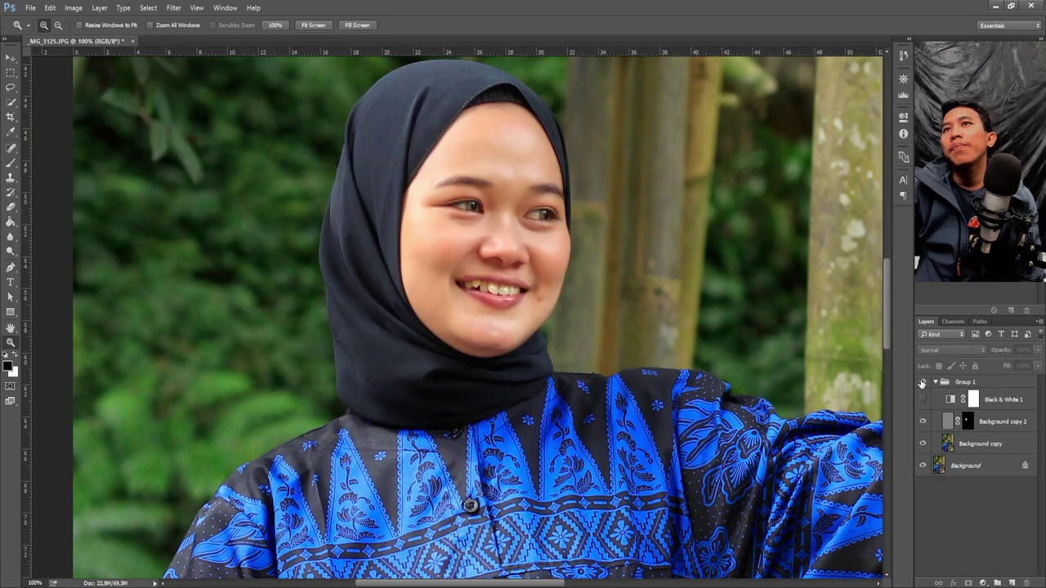
left_click(923, 382)
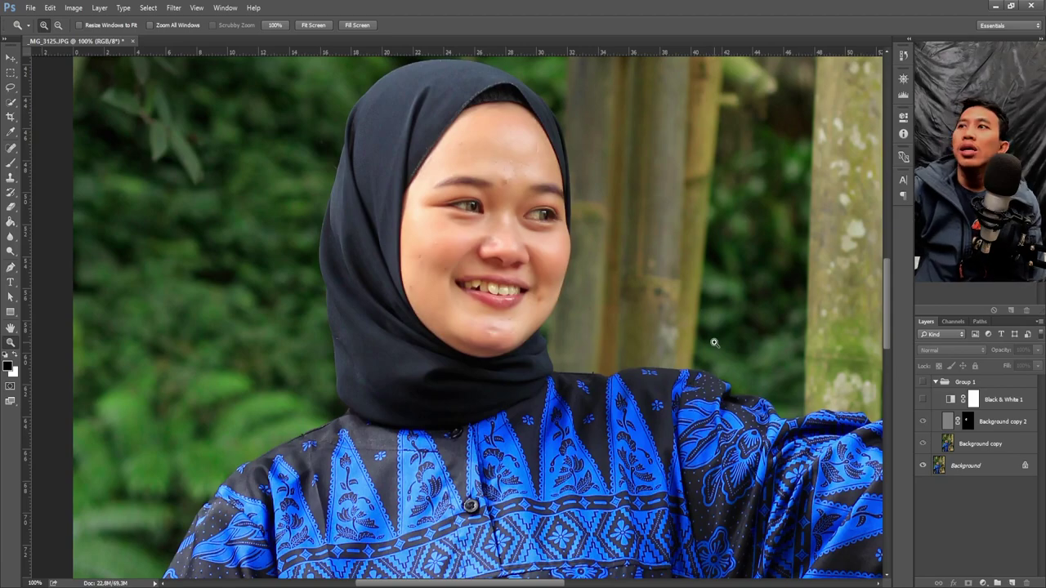
left_click(463, 258)
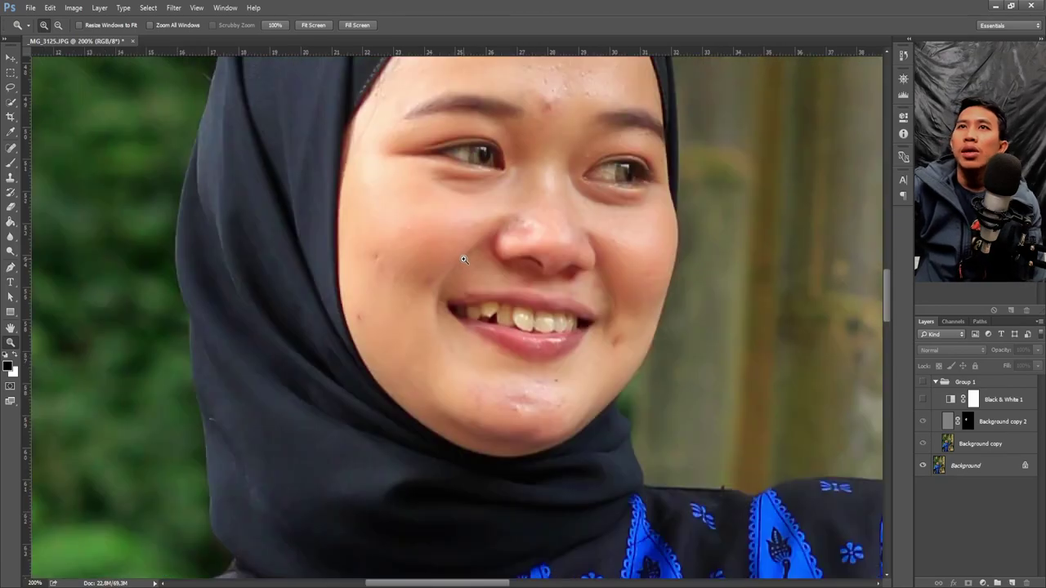
left_click(463, 258, "alt")
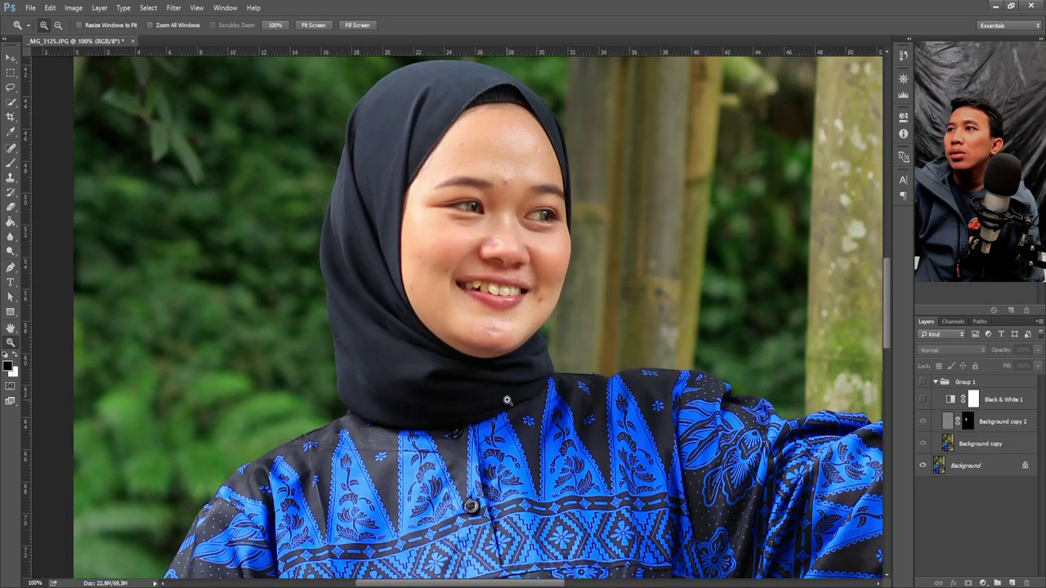
left_click(979, 449)
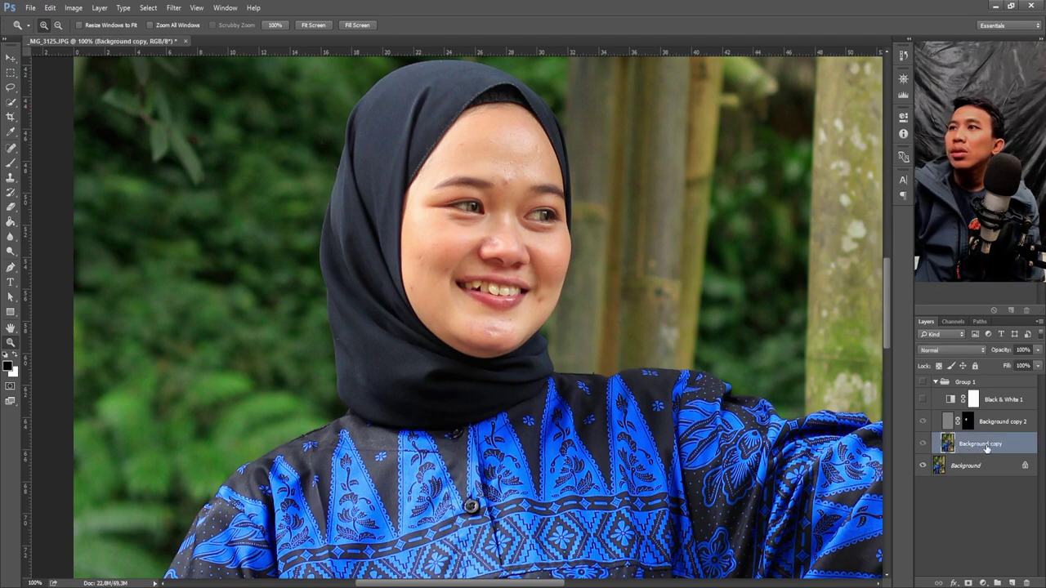
Collapse Group 1, duplicate Background as Background copy 3, and bring the face into view
left_click(936, 384)
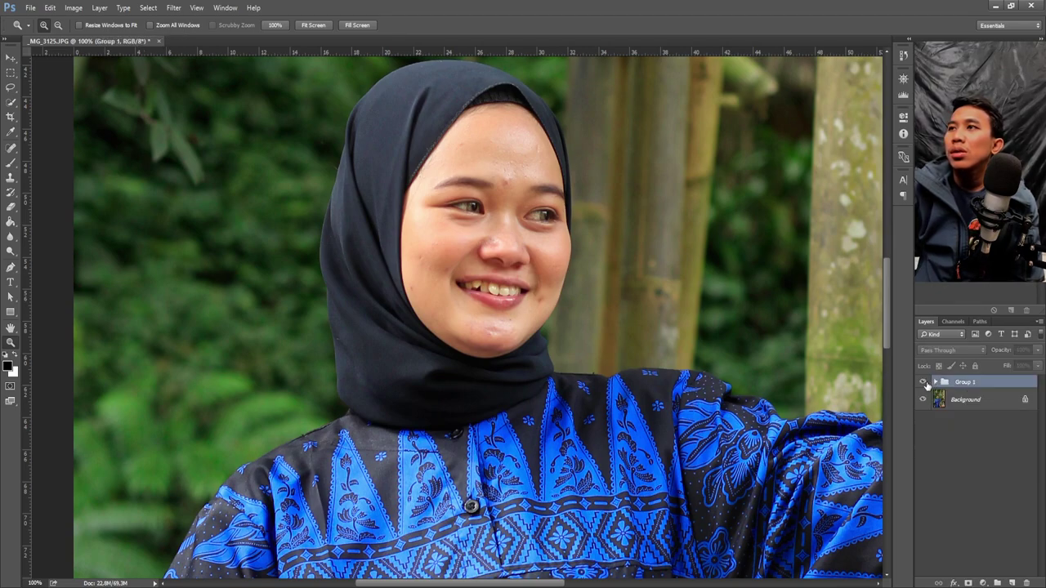
left_click(965, 397)
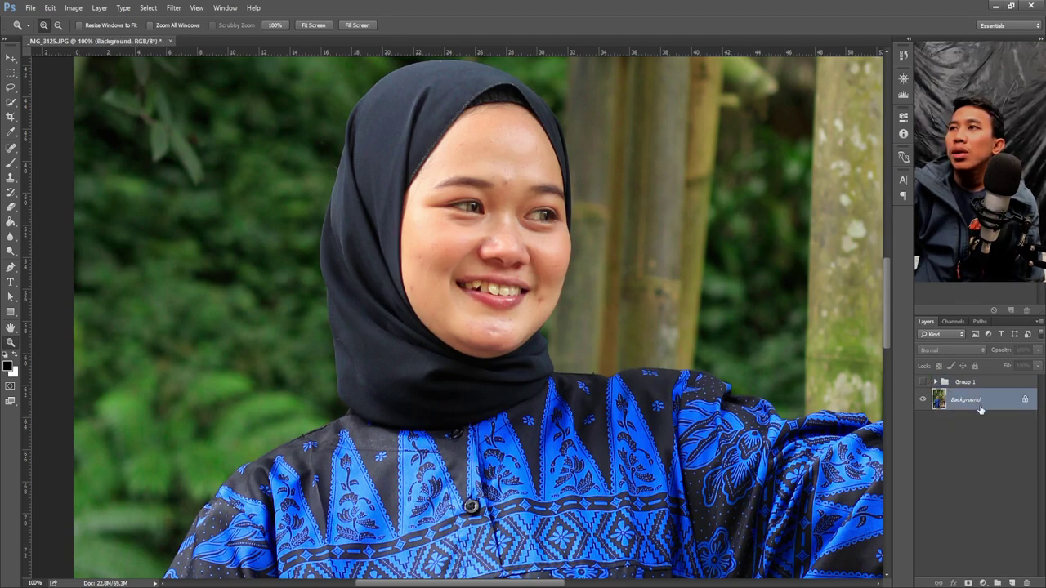
key("ctrl+j")
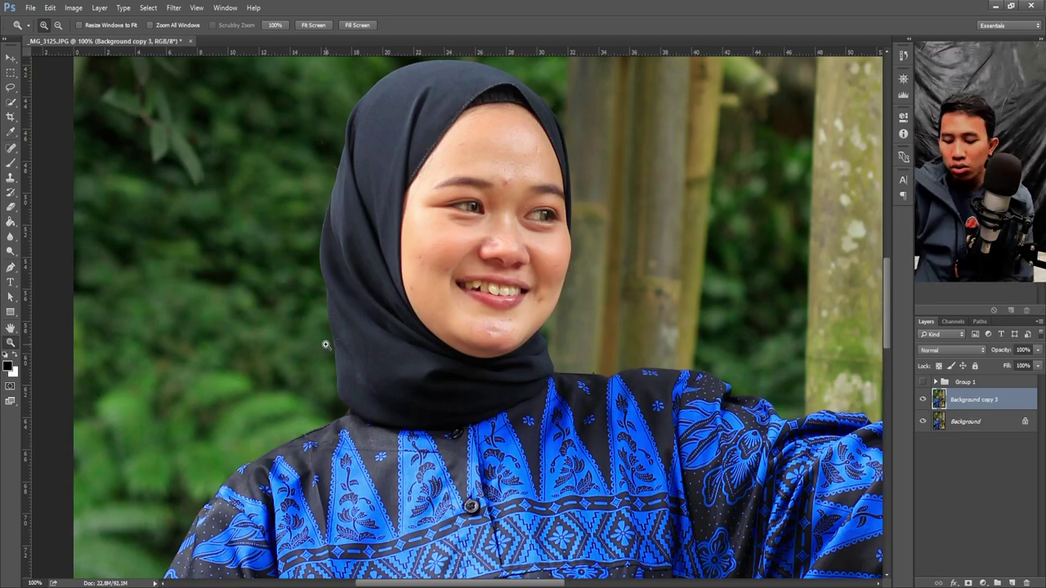
left_click(508, 238)
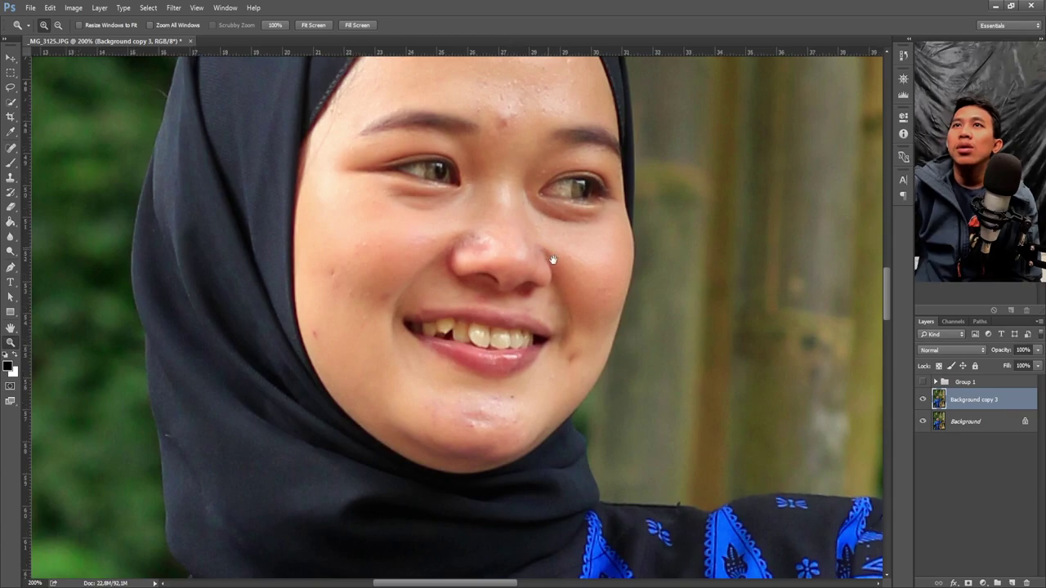
left_click_drag(554, 259, 589, 322)
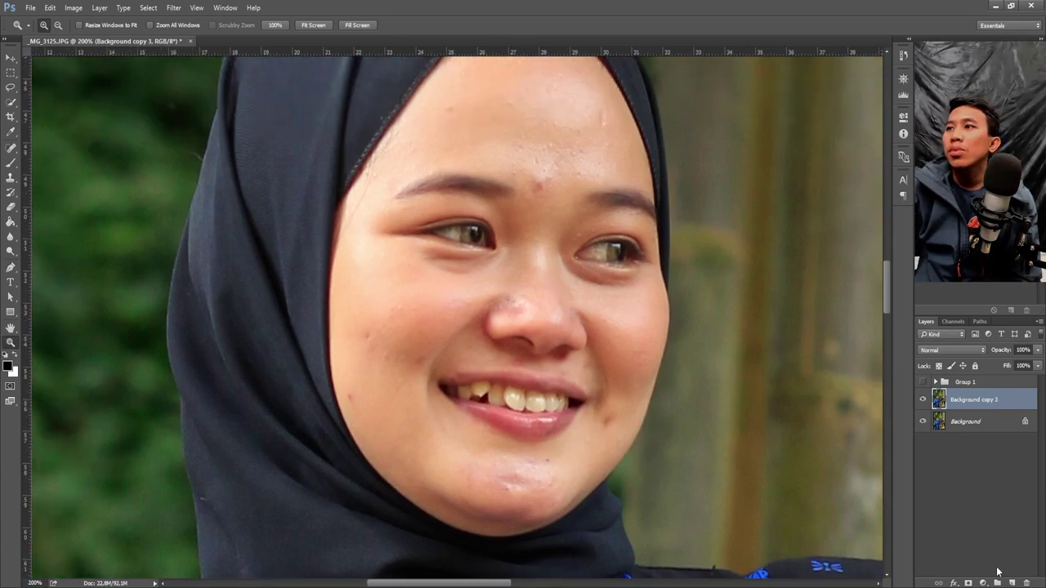
Spot-heal the blemishes on the forehead and left cheek with the Spot Healing Brush
left_click(10, 149)
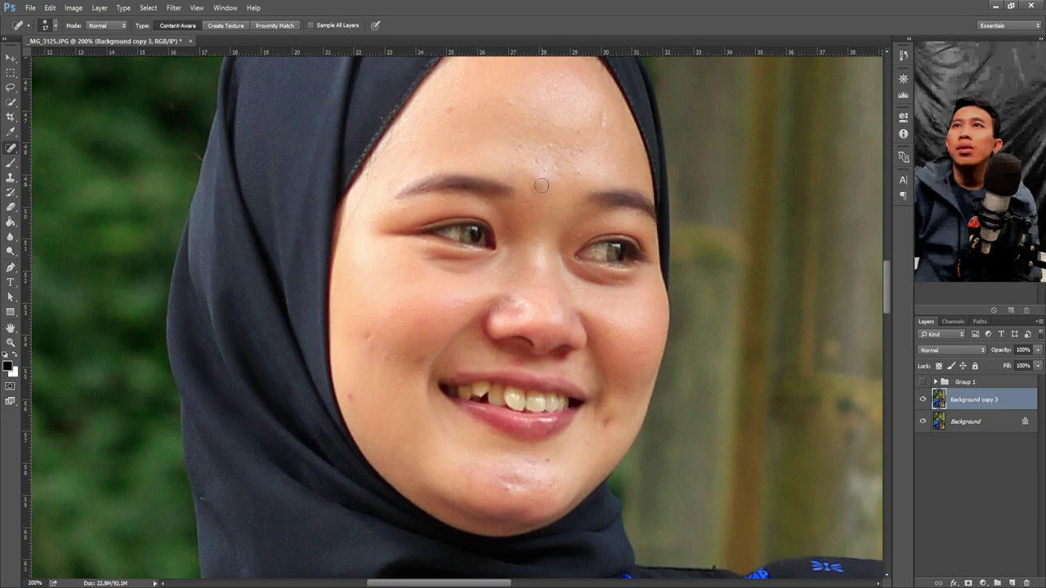
left_click_drag(601, 124, 602, 114)
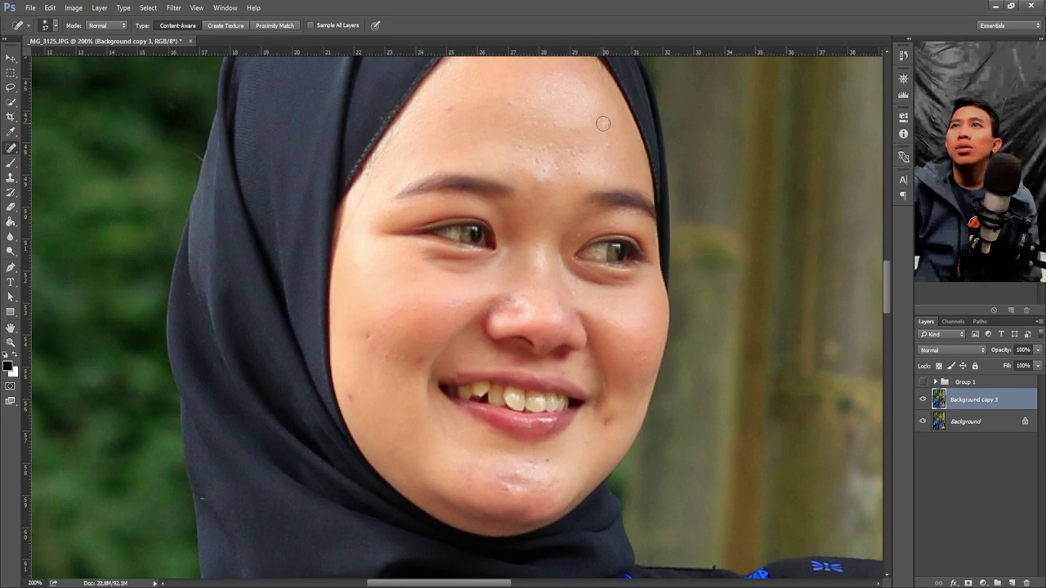
left_click(445, 112)
left_click(369, 332)
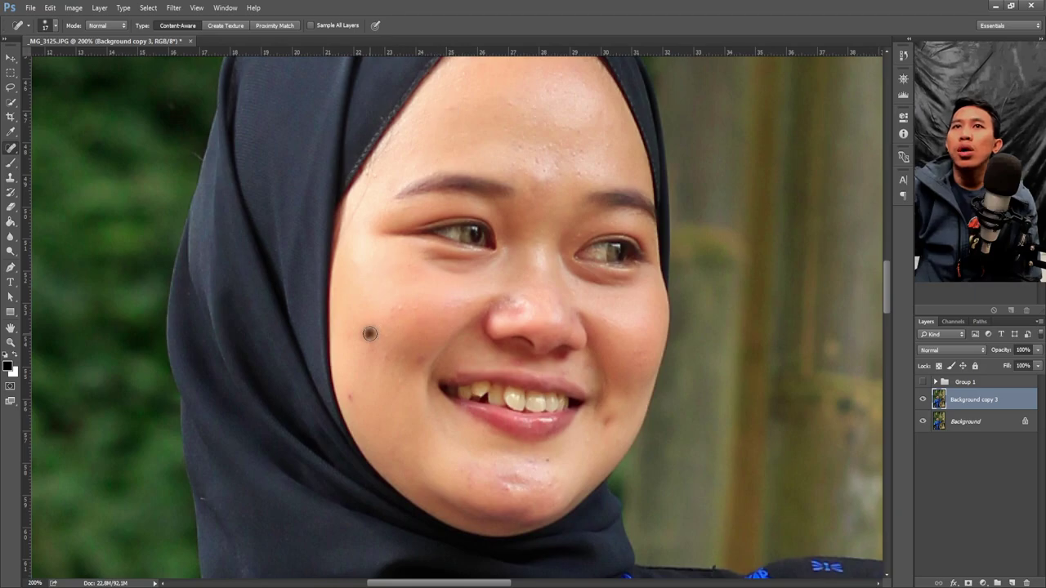
left_click(376, 355)
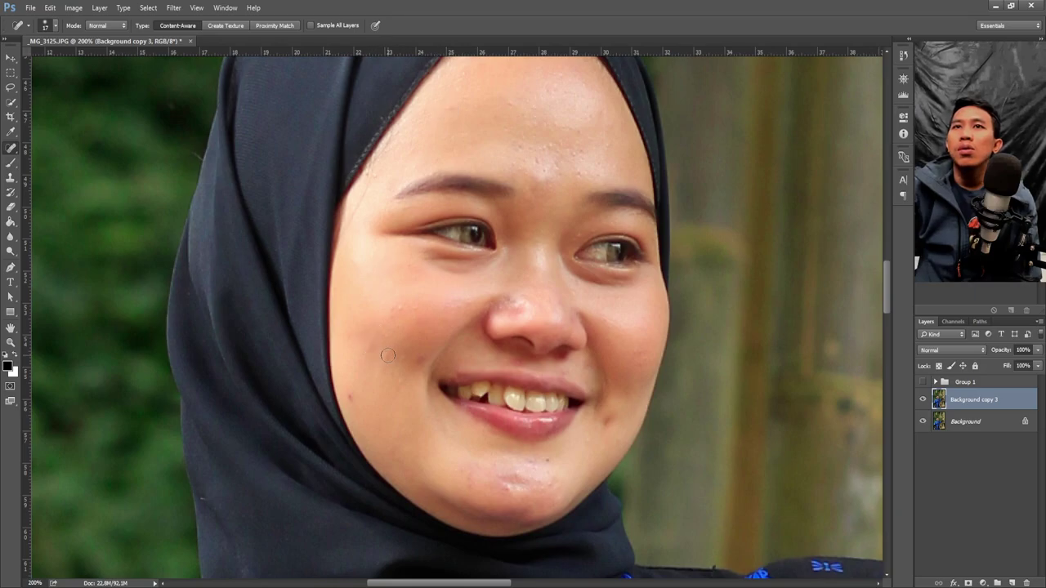
left_click(422, 362)
left_click(352, 398)
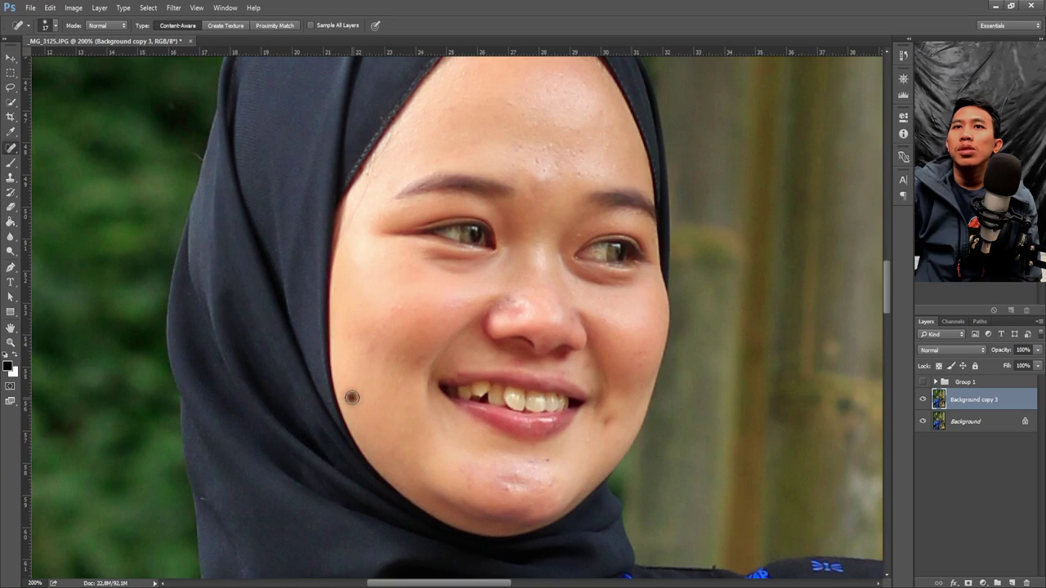
left_click(372, 351)
Spot-heal the remaining spots on the right cheek, beside the nose, chin and forehead
left_click(639, 354)
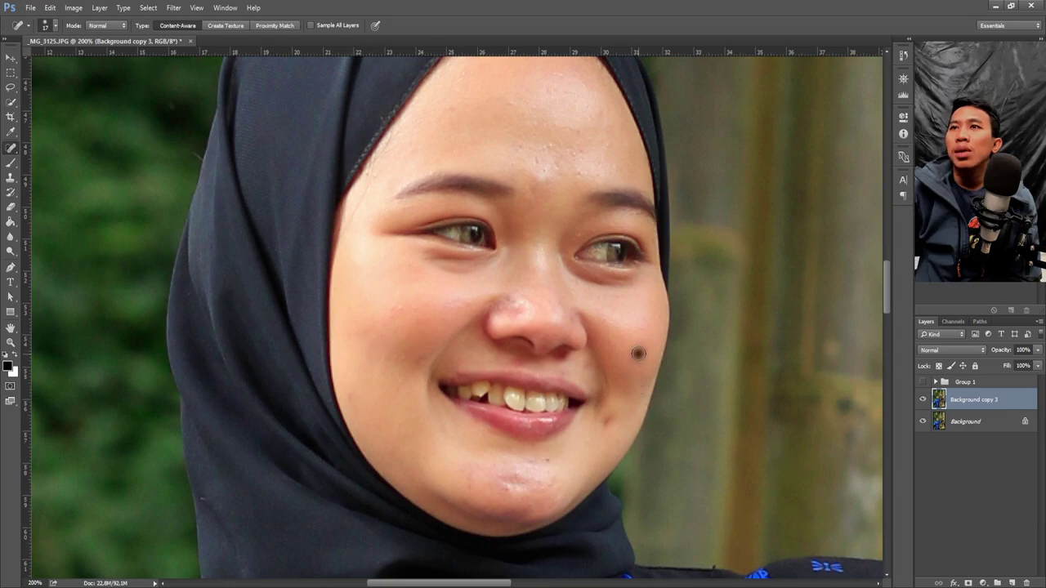
left_click(641, 366)
left_click(511, 304)
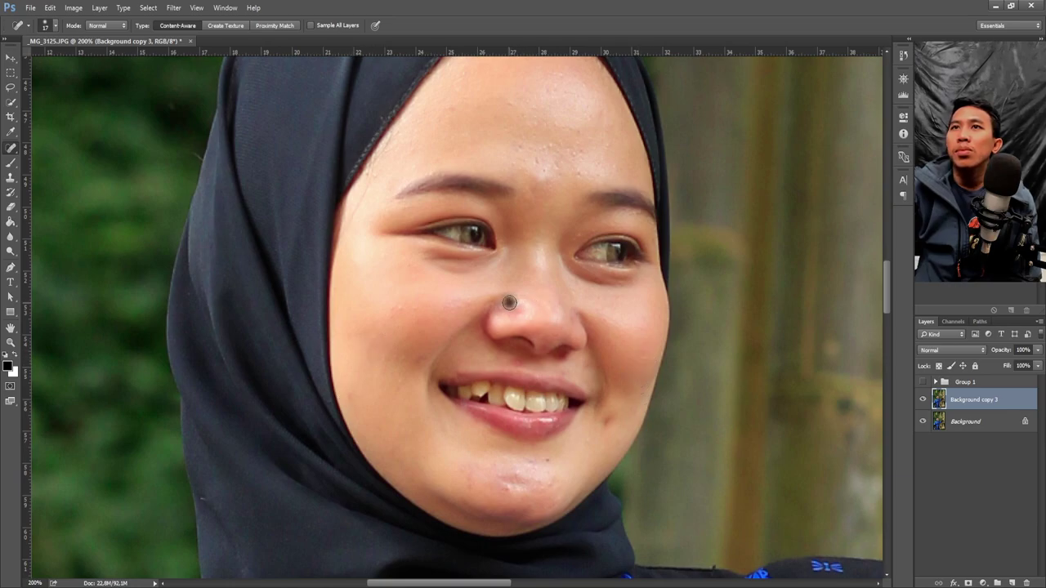
left_click(508, 304)
left_click(545, 461)
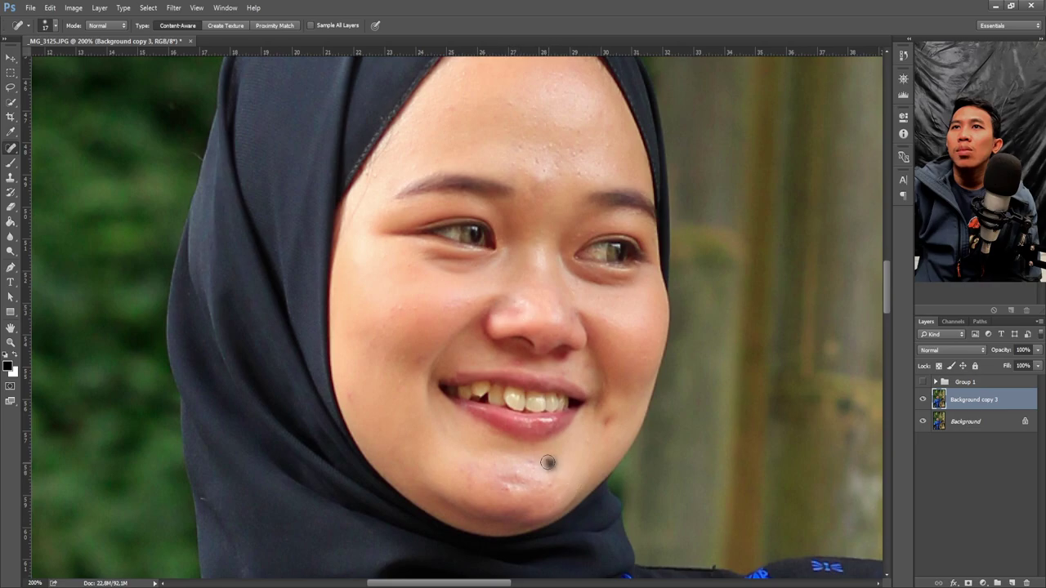
left_click(544, 462)
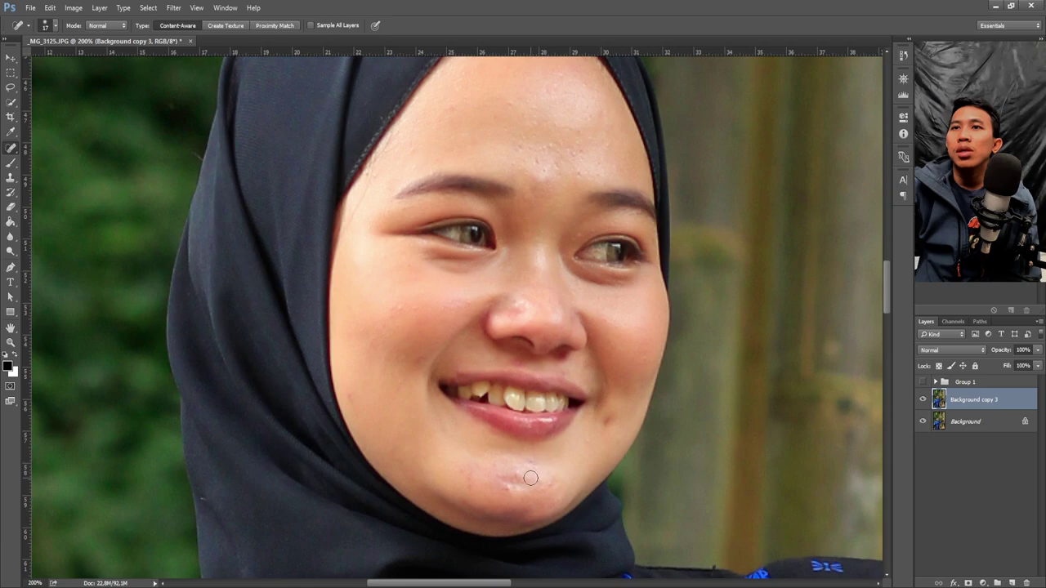
left_click(514, 485)
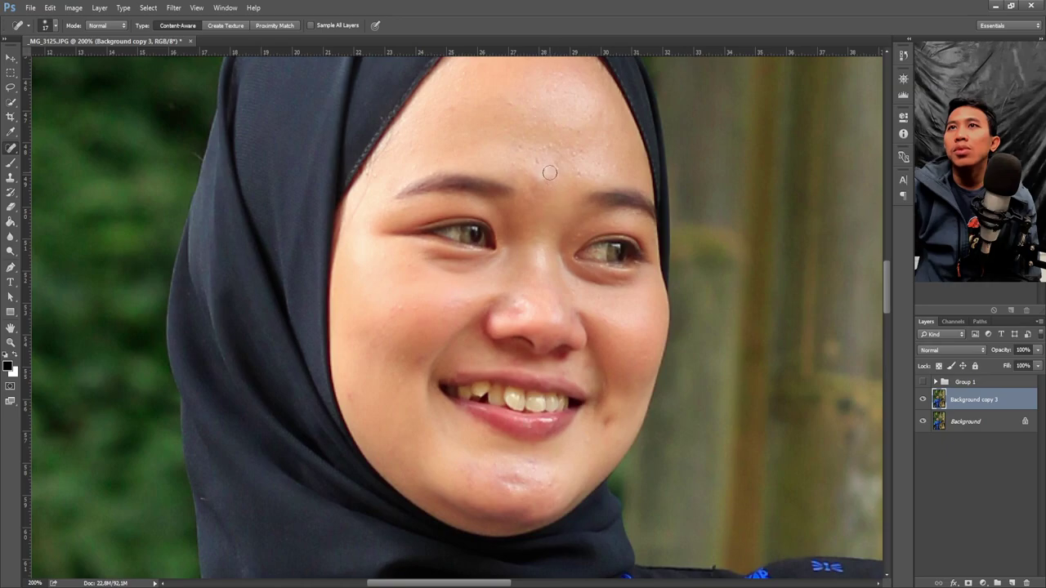
left_click(535, 151)
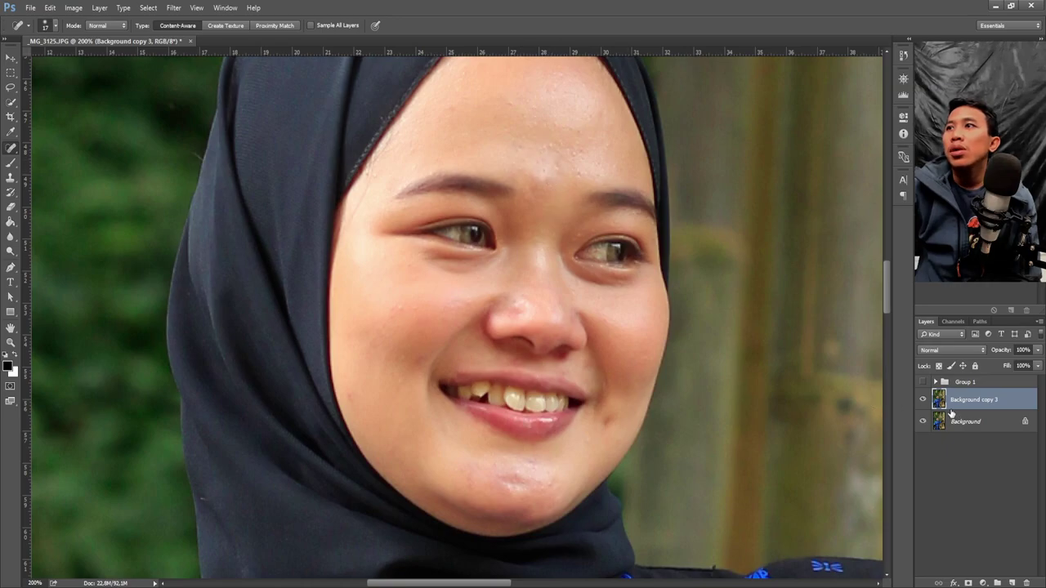
Merge the healed Background copy 3 down into Background copy and collapse Group 1
left_click(936, 382)
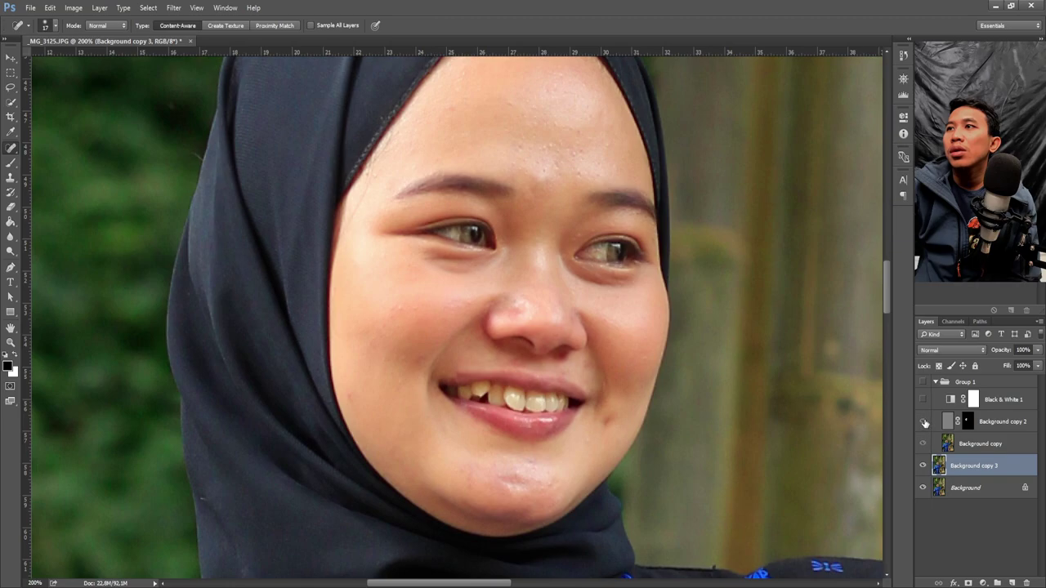
left_click(923, 422)
left_click(923, 421)
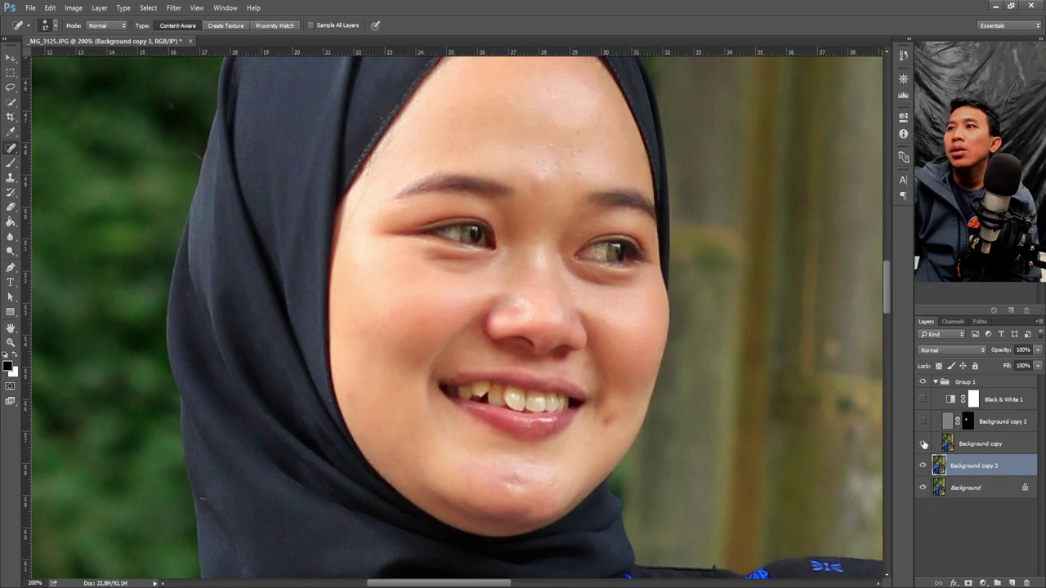
left_click(923, 444)
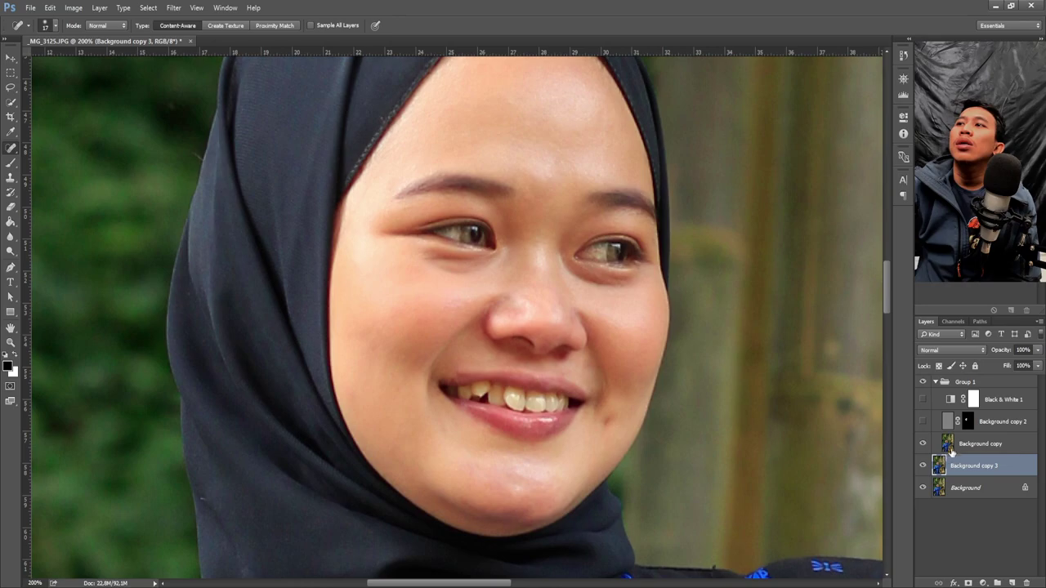
left_click(968, 447)
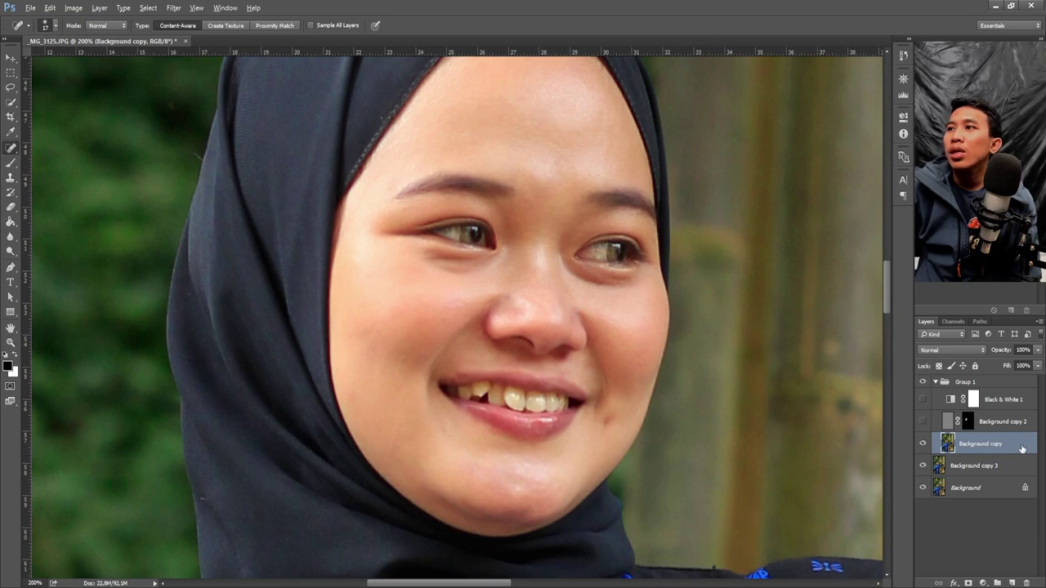
left_click_drag(1022, 448, 1011, 583)
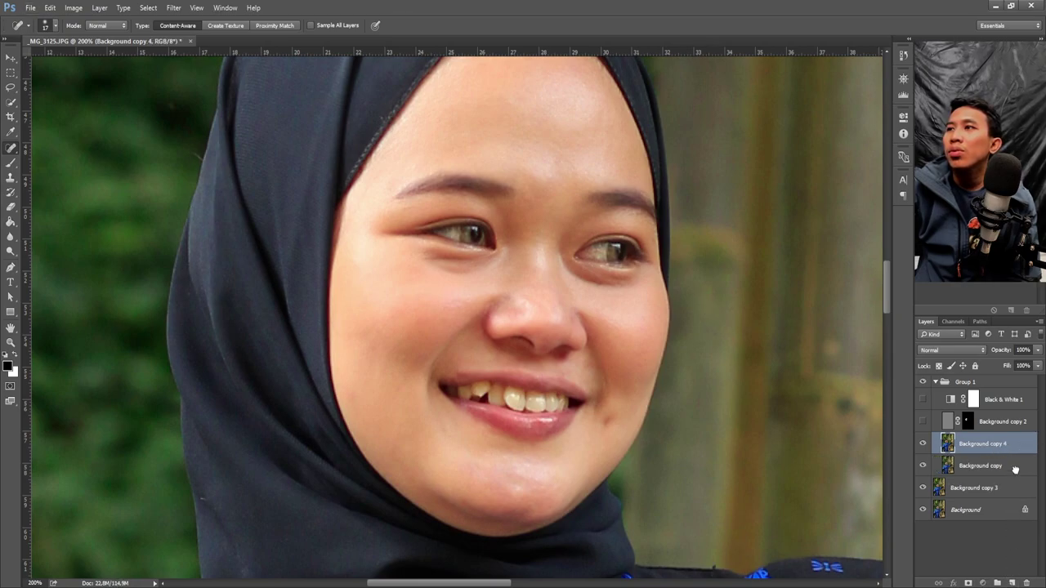
left_click_drag(1007, 488, 1002, 471)
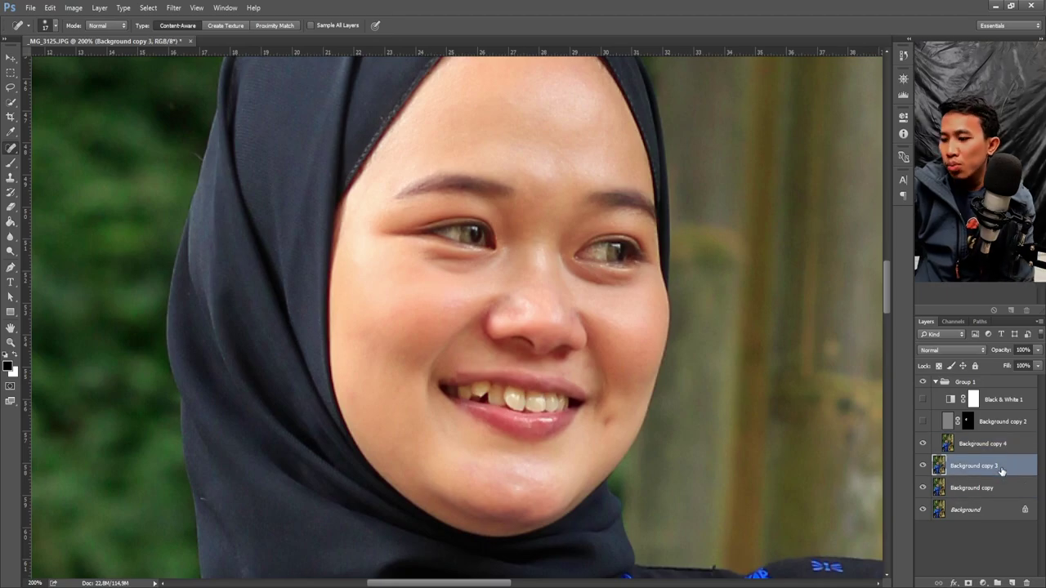
key("ctrl+e")
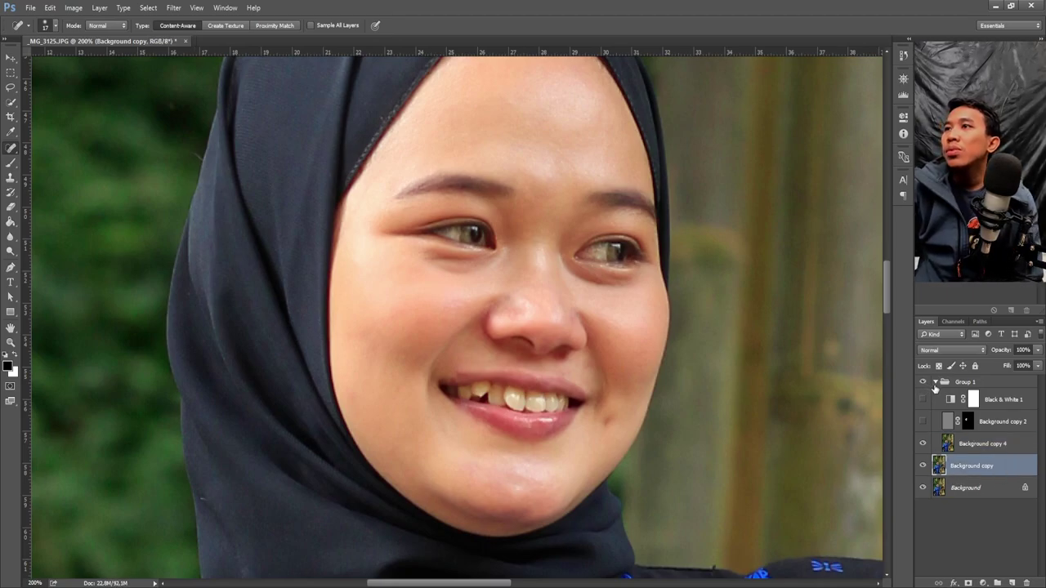
left_click(935, 383)
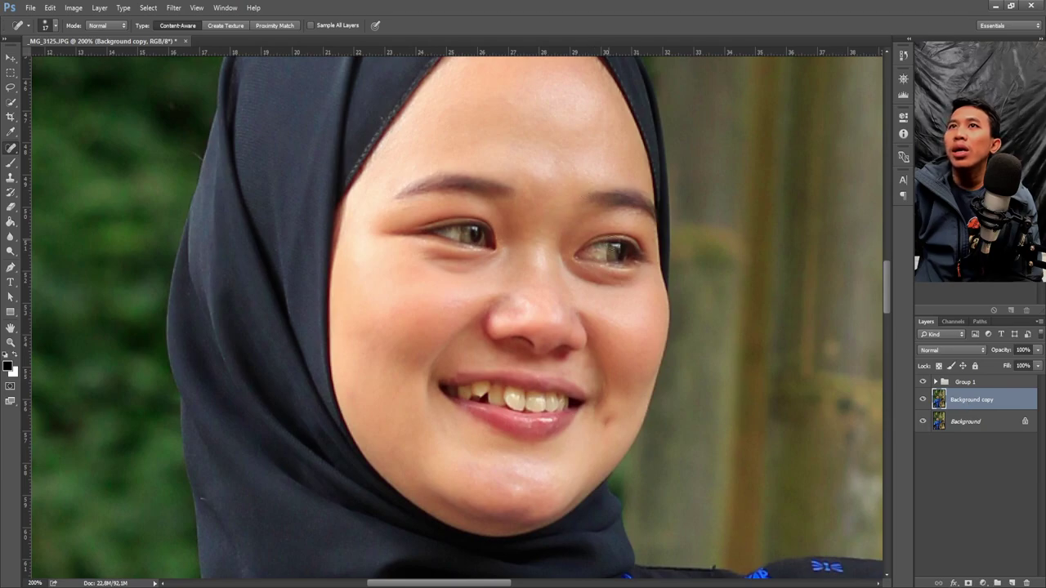
Toggle Background copy's visibility to compare the healed skin with the original photo
left_click(923, 400)
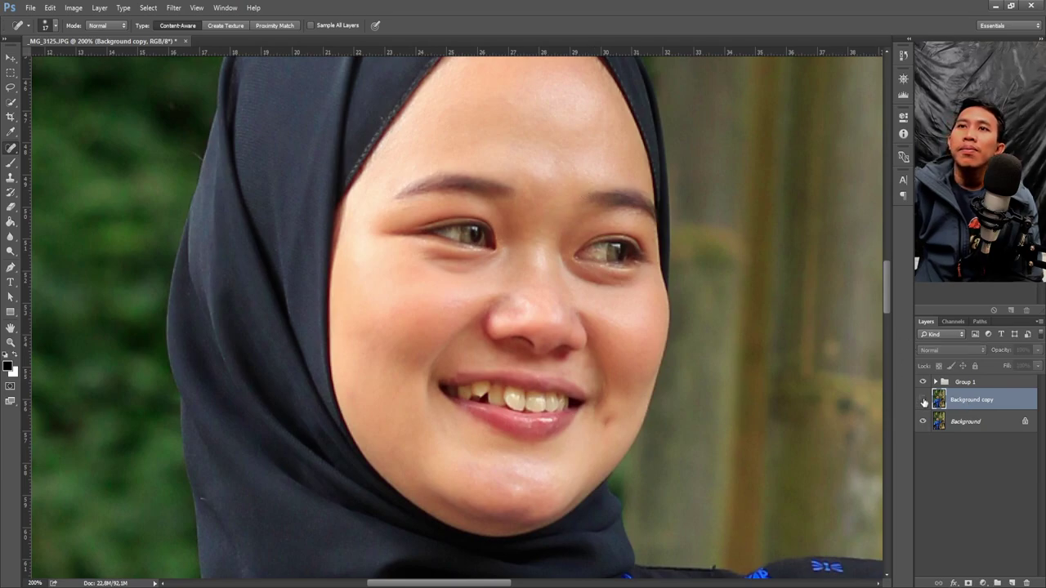
left_click(923, 399)
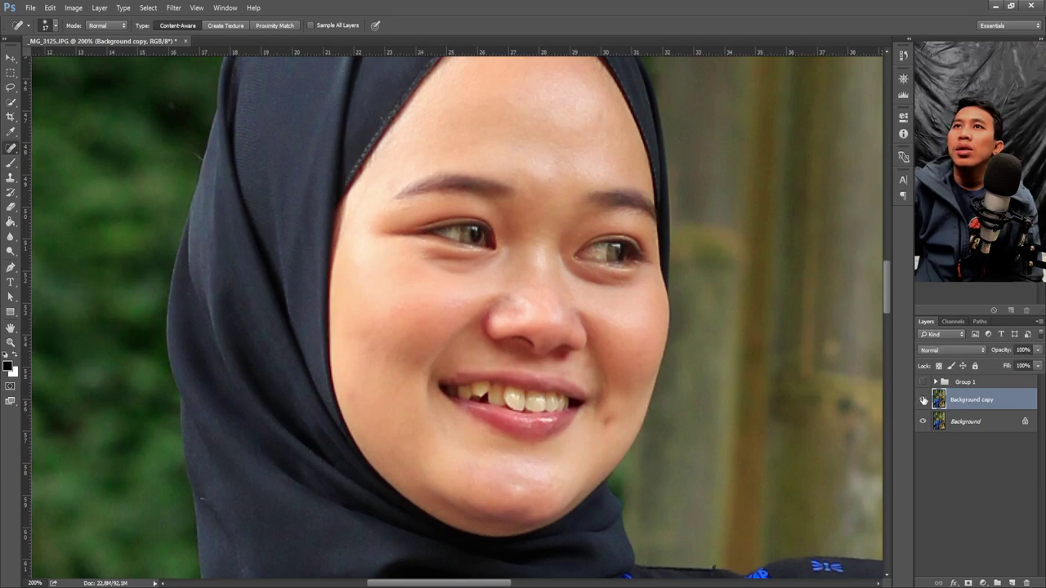
left_click(924, 399)
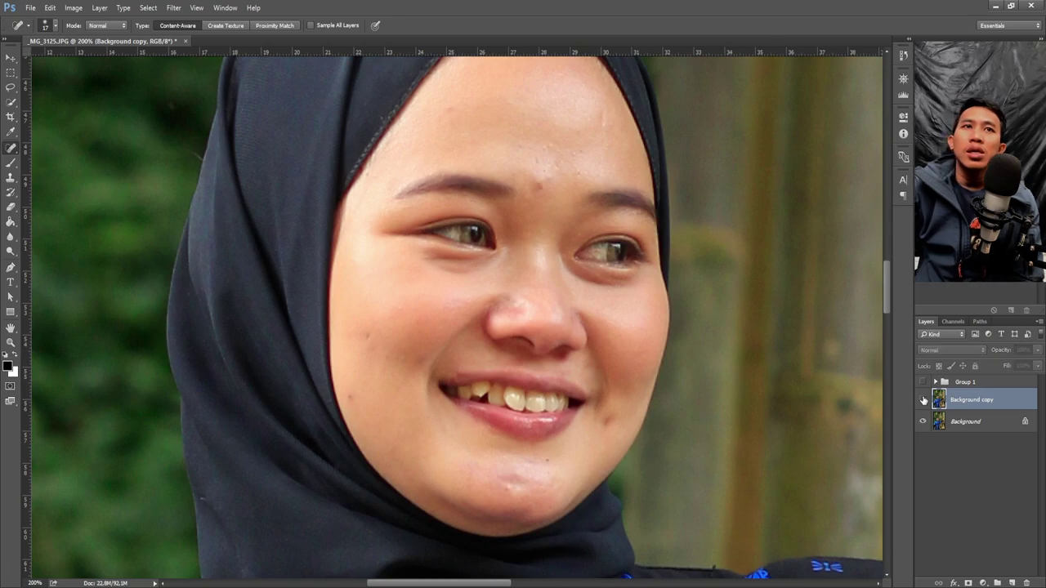
left_click(923, 399)
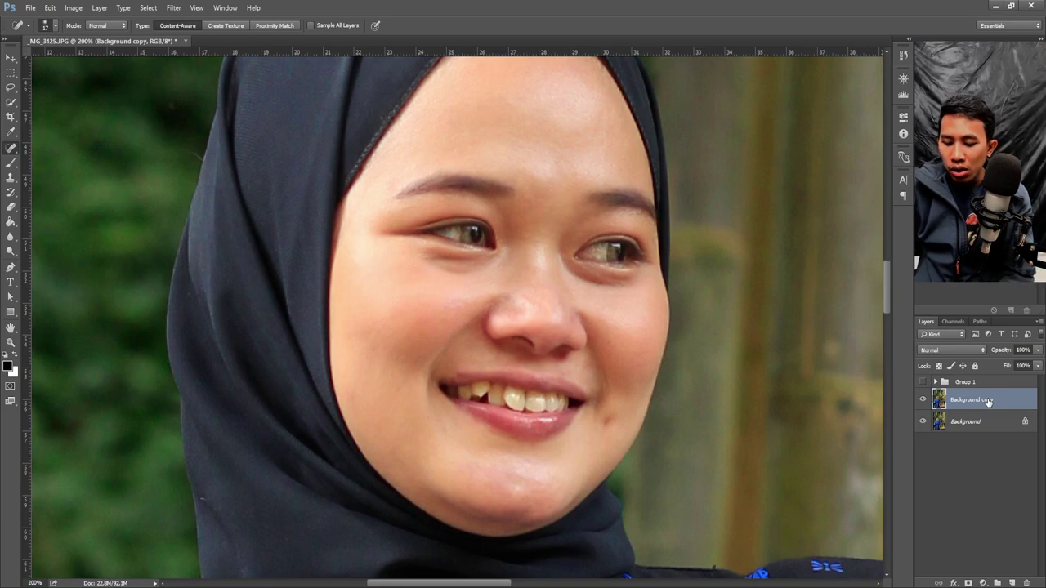
Duplicate the healed layer as a new Background copy 3 and frame the face at 200%
key("ctrl+j")
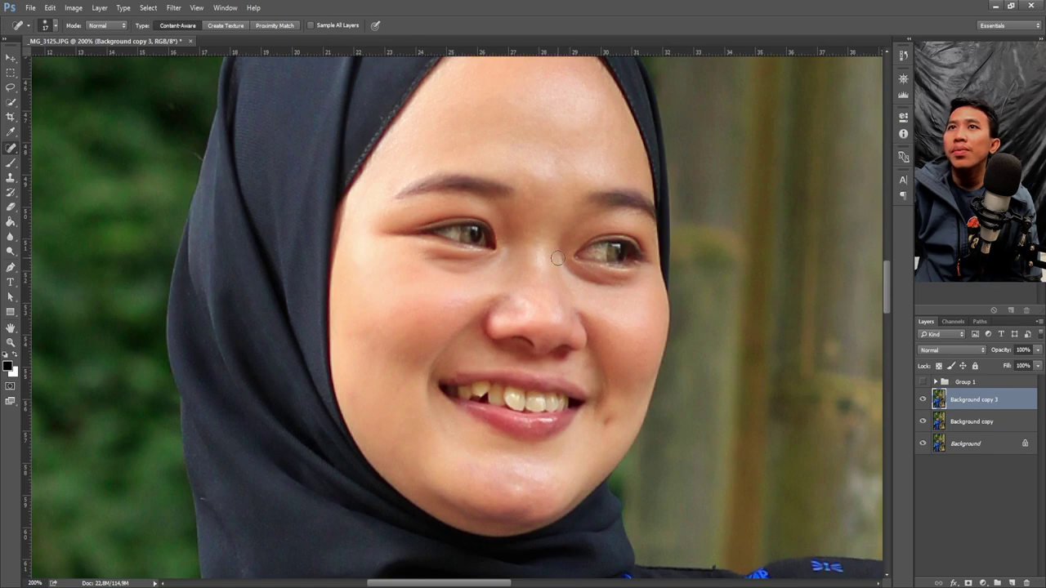
key("z")
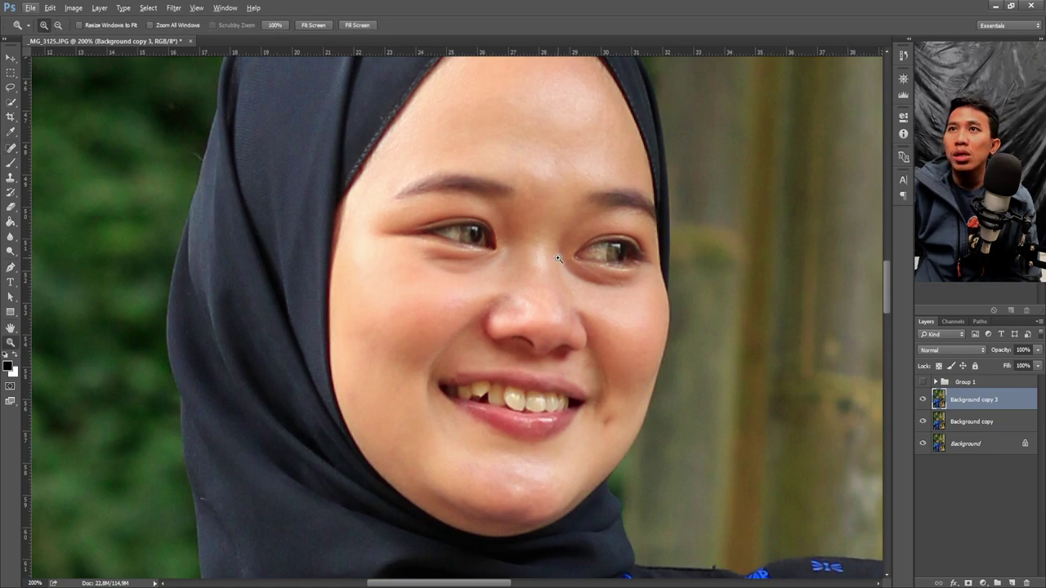
left_click(555, 254, "alt")
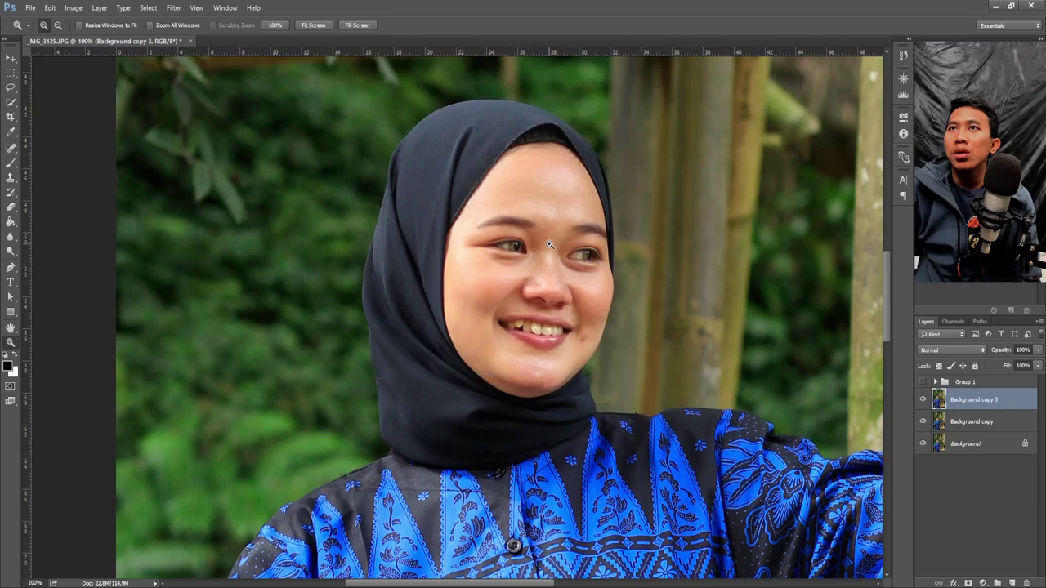
left_click(549, 243)
left_click_drag(585, 175, 585, 229)
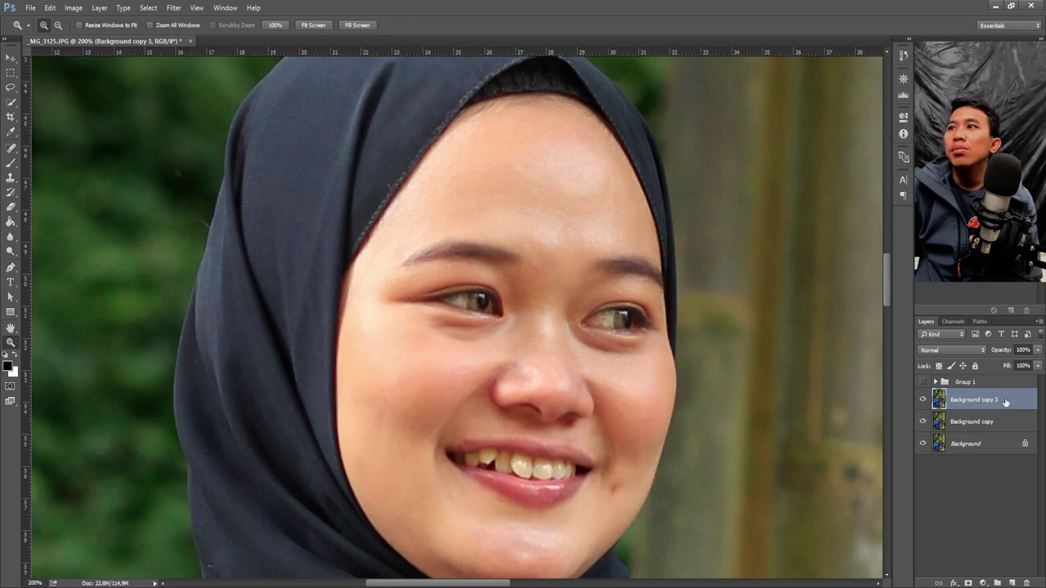
Invert Background copy 3 and set its blend mode to Vivid Light, turning the image grey
key("ctrl+i")
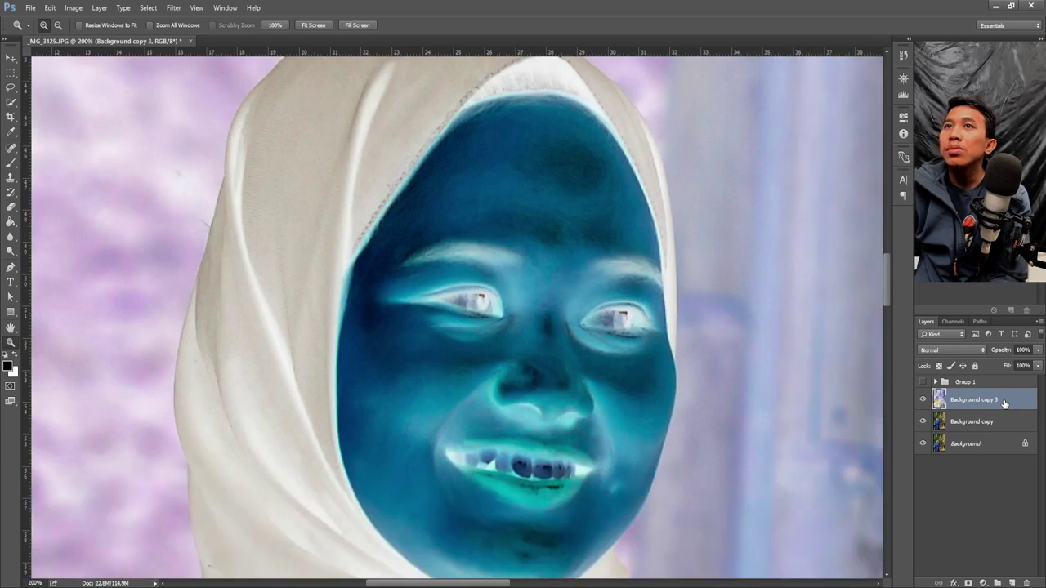
left_click(584, 263, "alt")
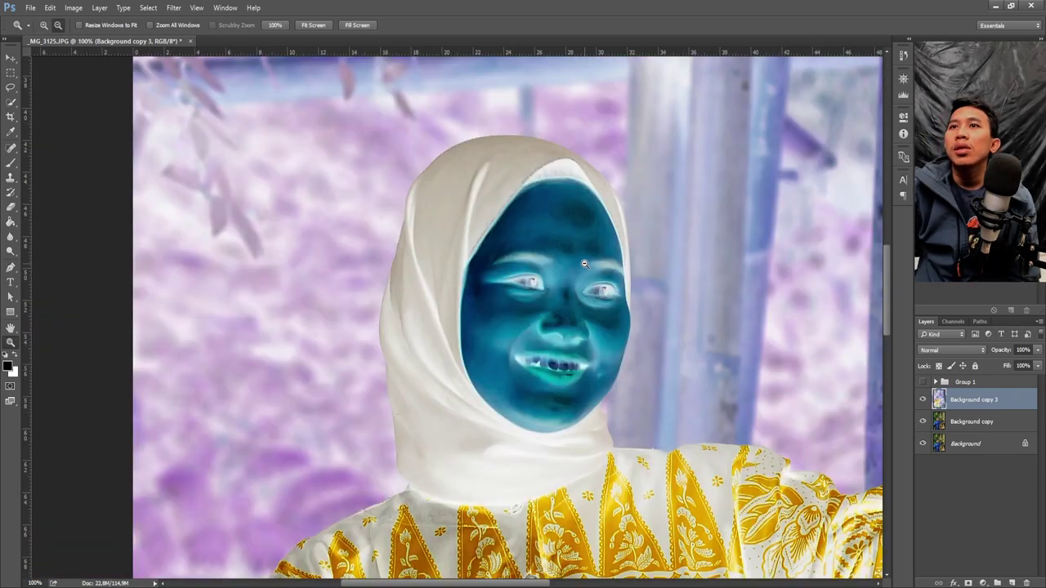
left_click(569, 292)
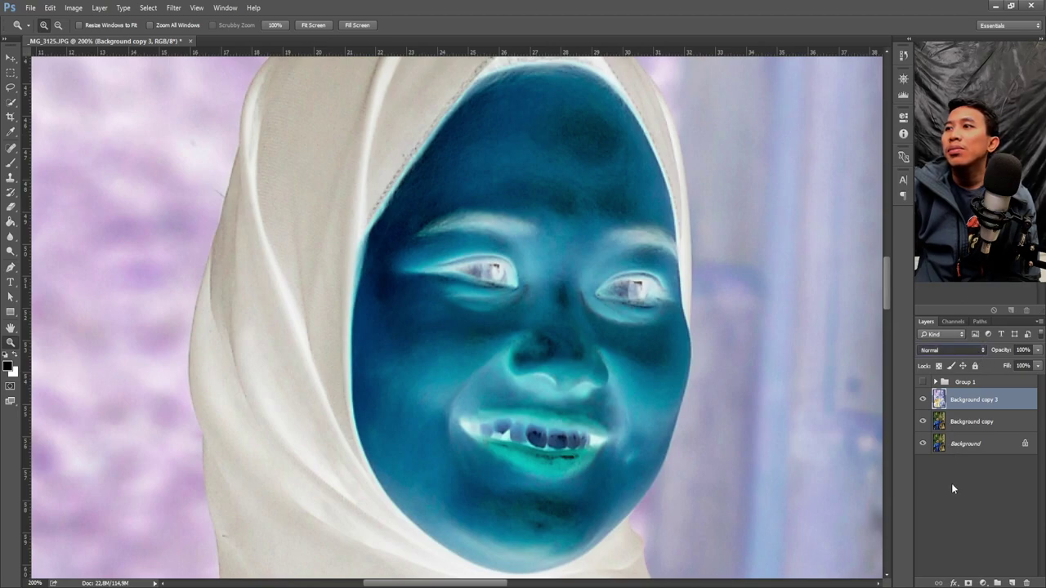
key("alt+shift+v")
left_click(358, 294, "alt")
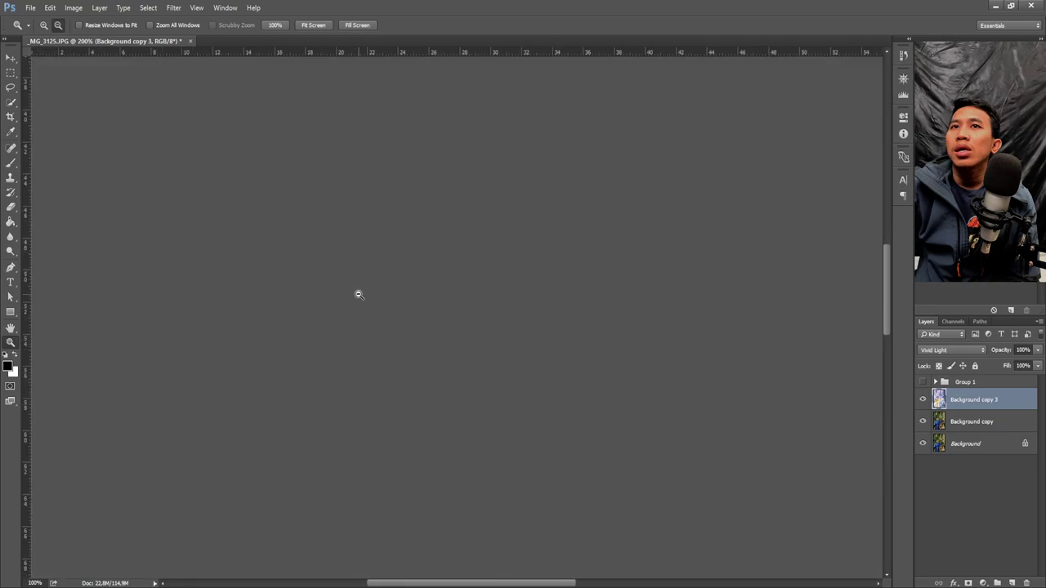
left_click(358, 295, "alt")
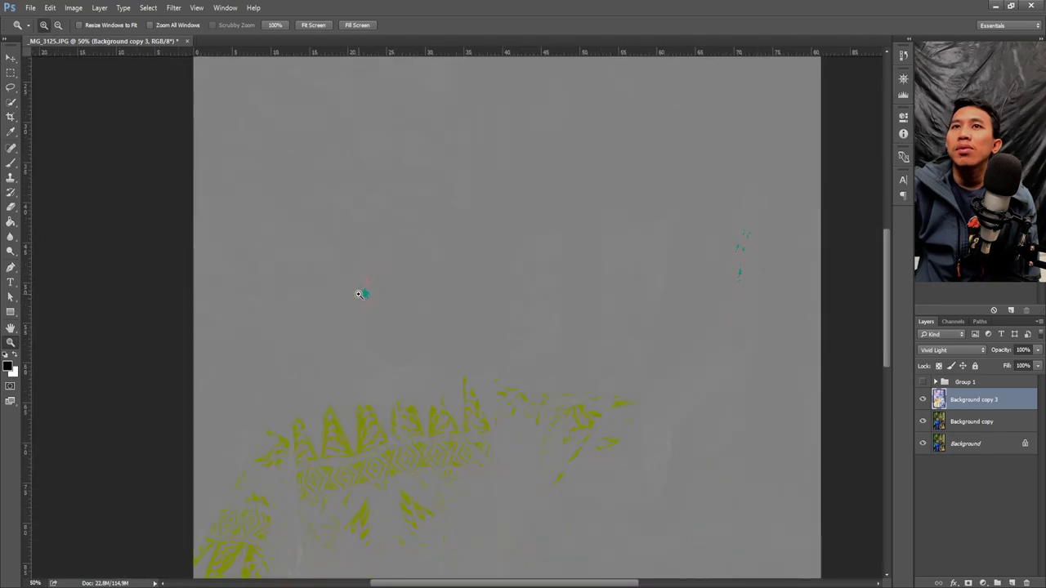
left_click(358, 295)
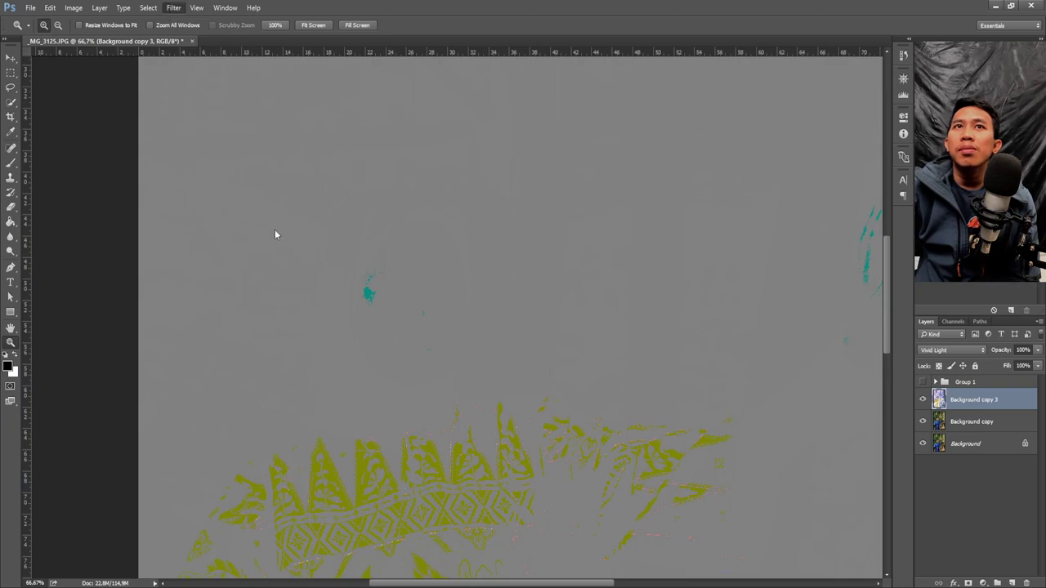
Reapply the last filter to the Vivid Light layer, previewing the smoothed skin, and zoom to the face
key("ctrl+alt+f")
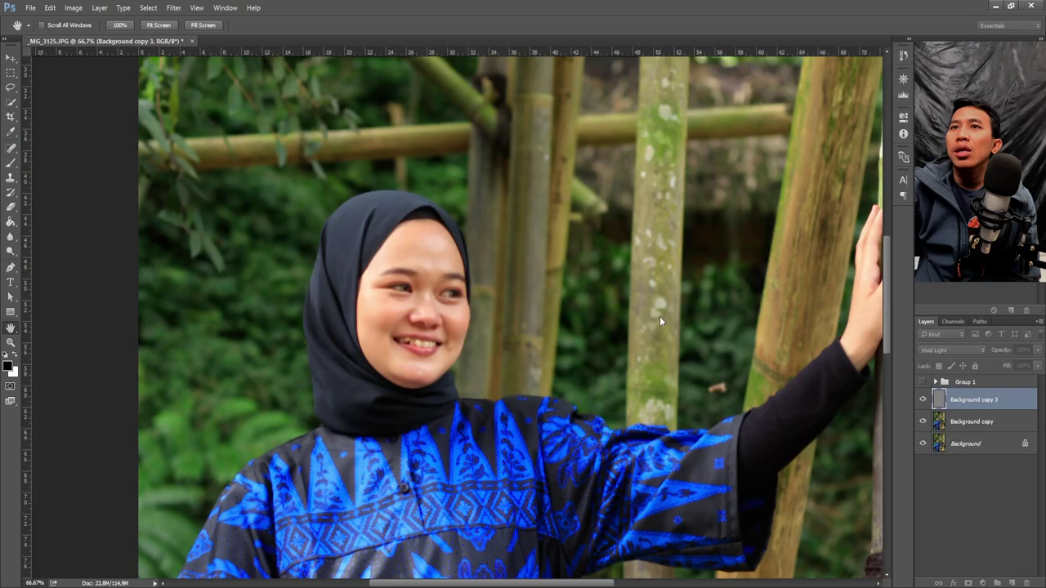
key("ctrl+i")
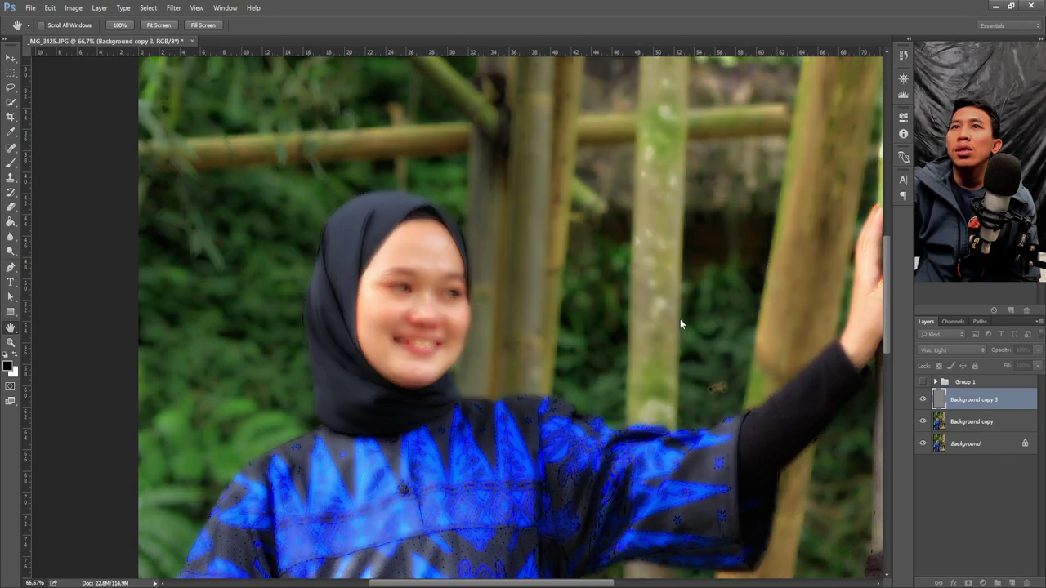
key("ctrl+i")
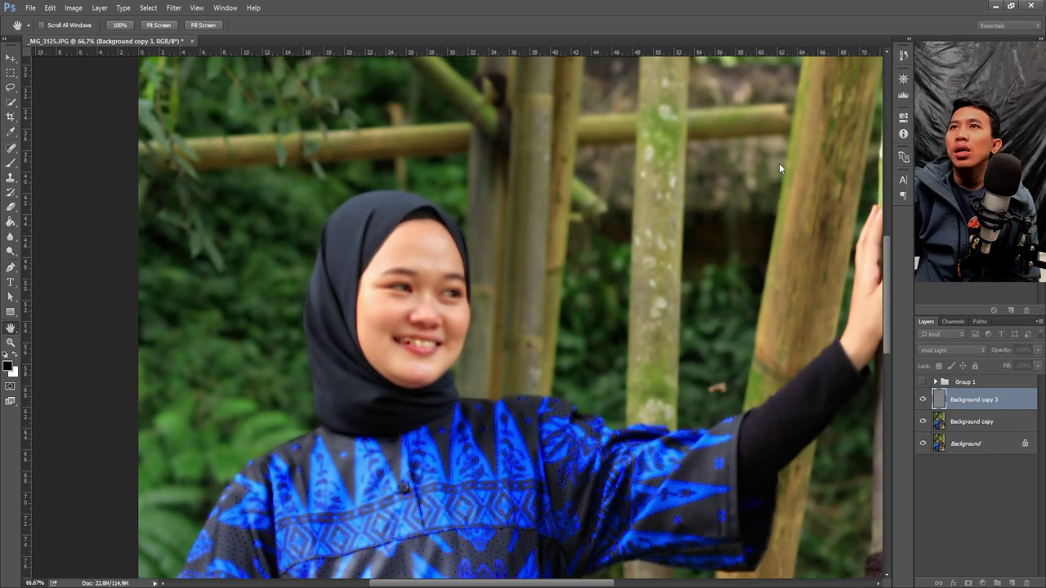
key("z")
left_click(425, 323)
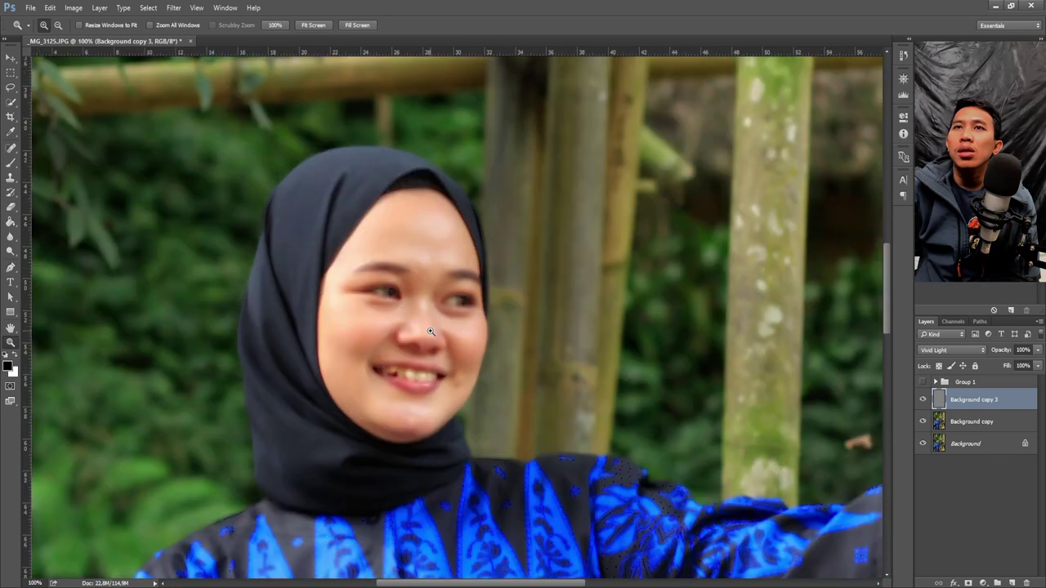
left_click(431, 333, "alt")
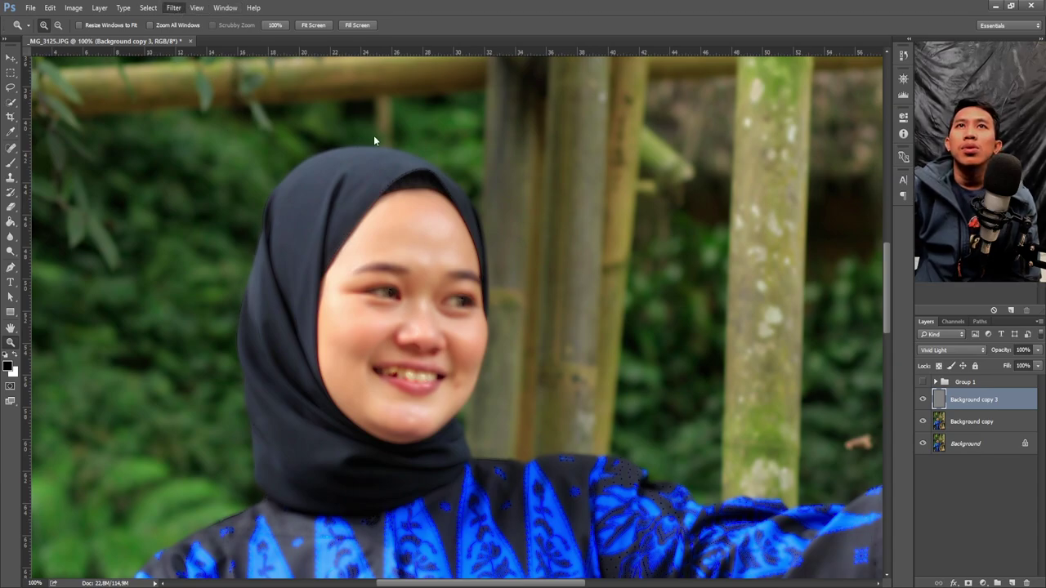
key("h")
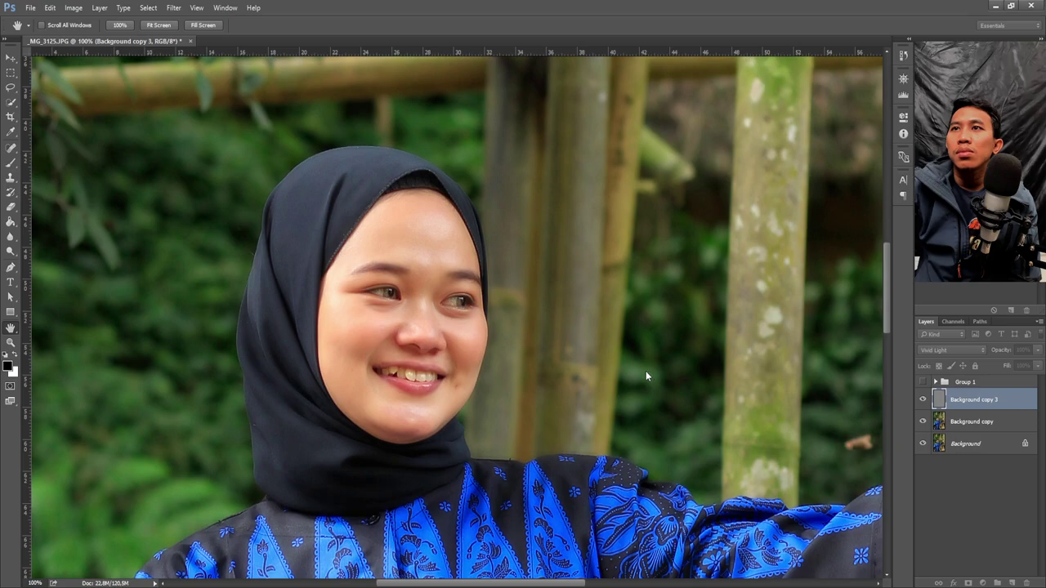
key("z")
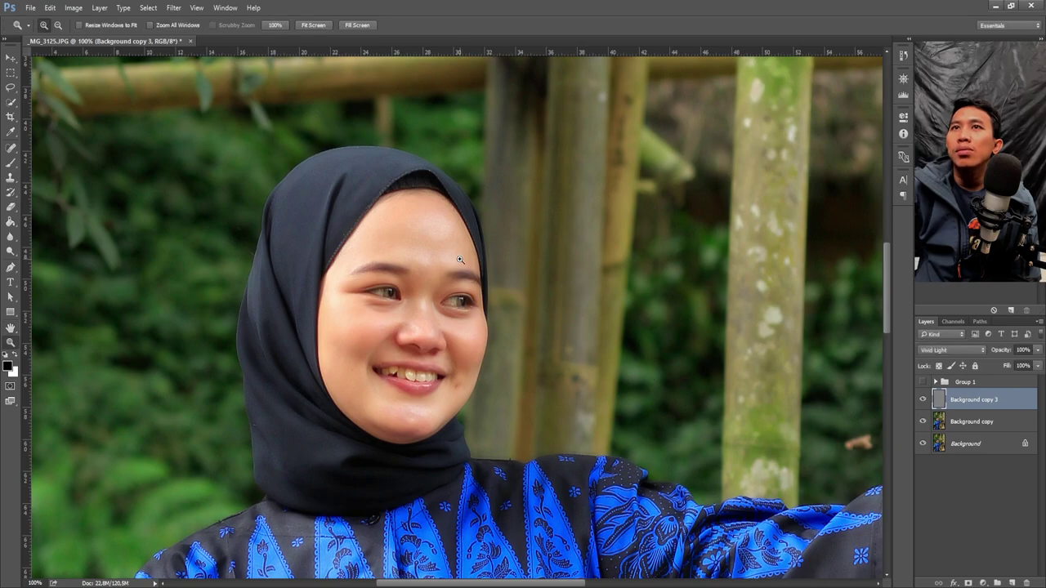
left_click(441, 301)
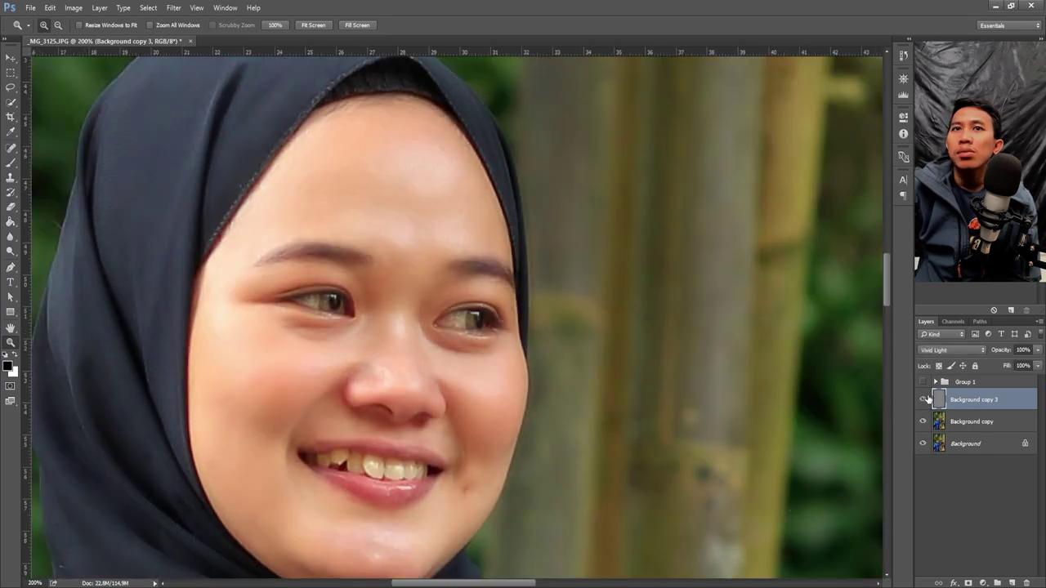
left_click(926, 398)
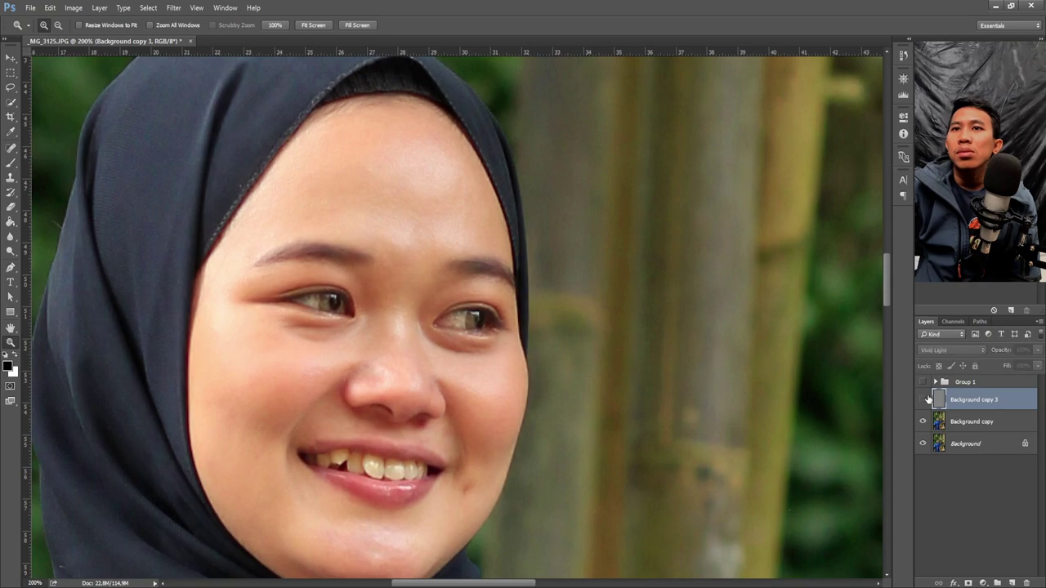
left_click(924, 399)
left_click(923, 398)
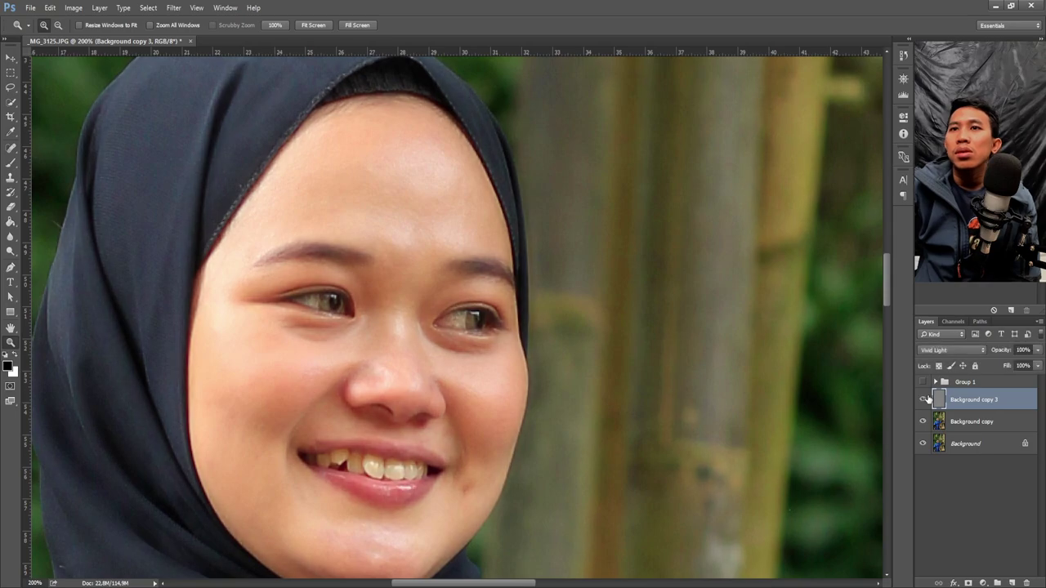
left_click(926, 399)
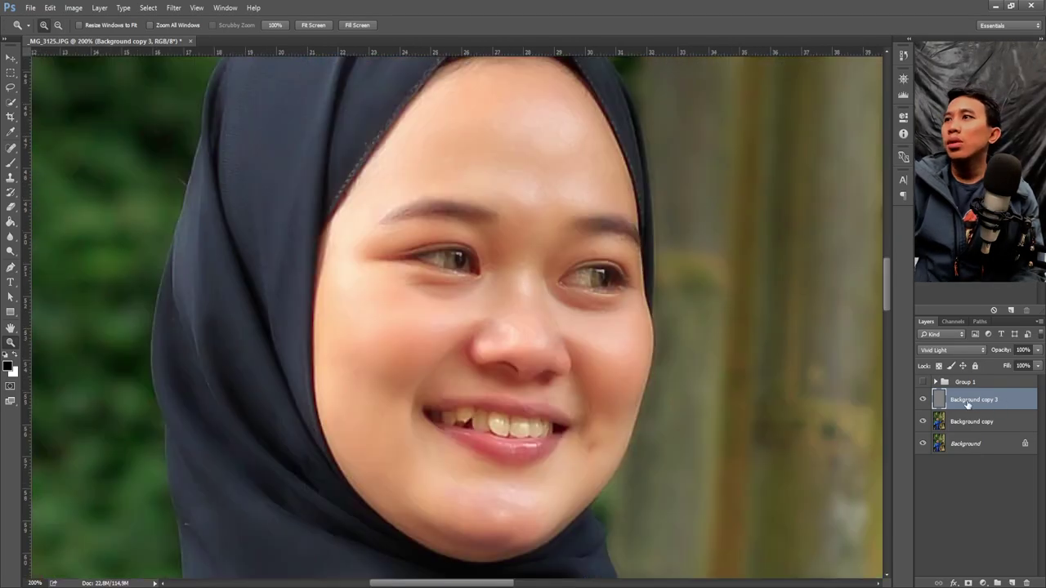
Add a layer mask to Background copy 3 and invert it to black, hiding the smoothing
left_click(968, 583)
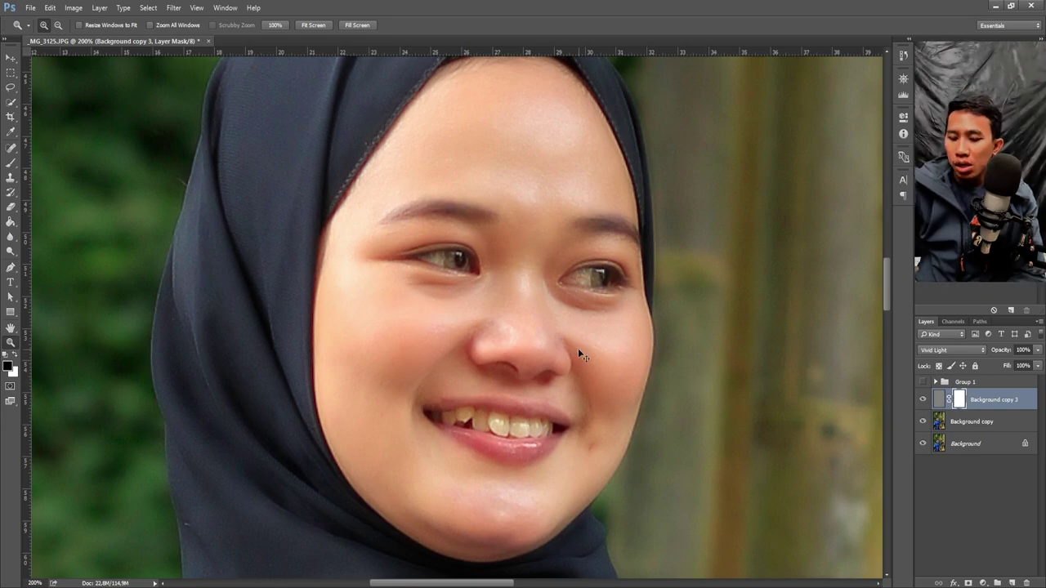
key("ctrl+i")
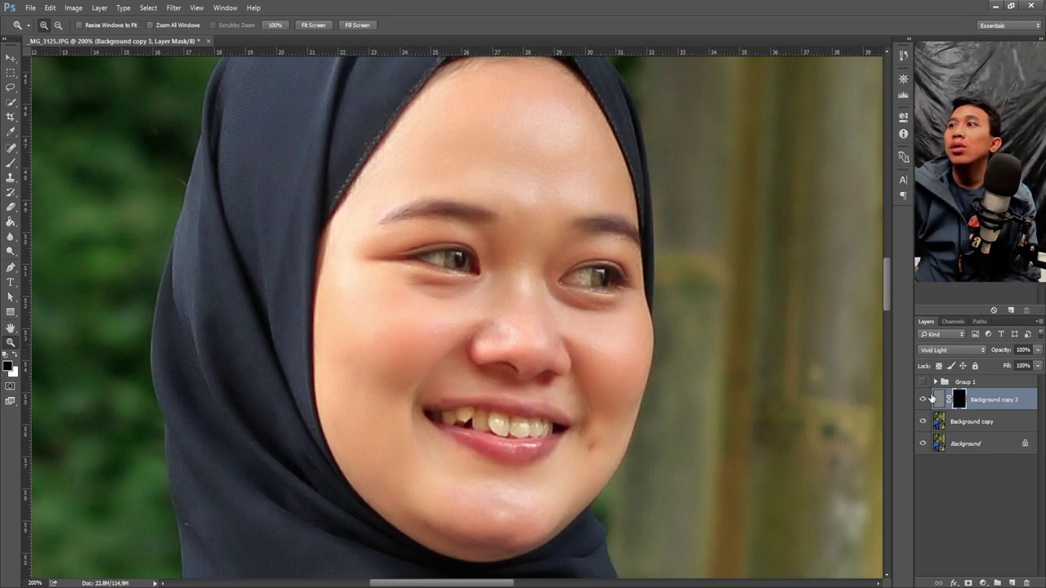
left_click(611, 355)
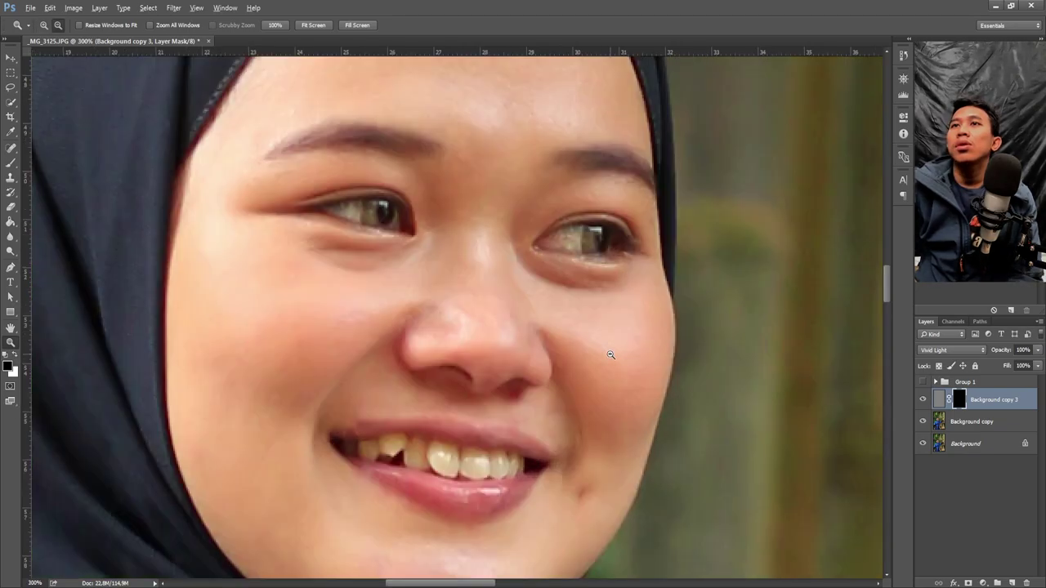
left_click(610, 354, "alt")
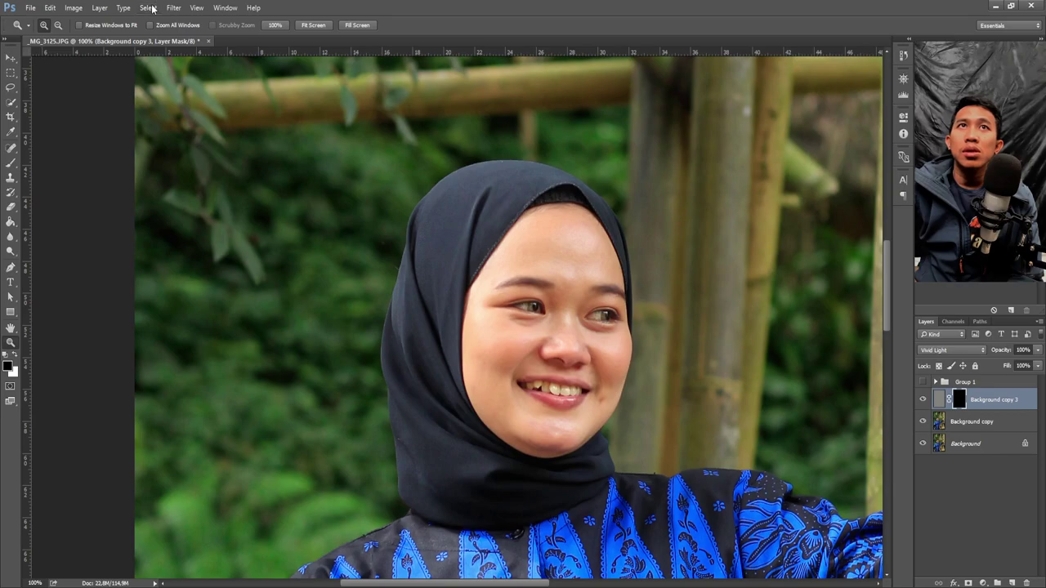
left_click(585, 299)
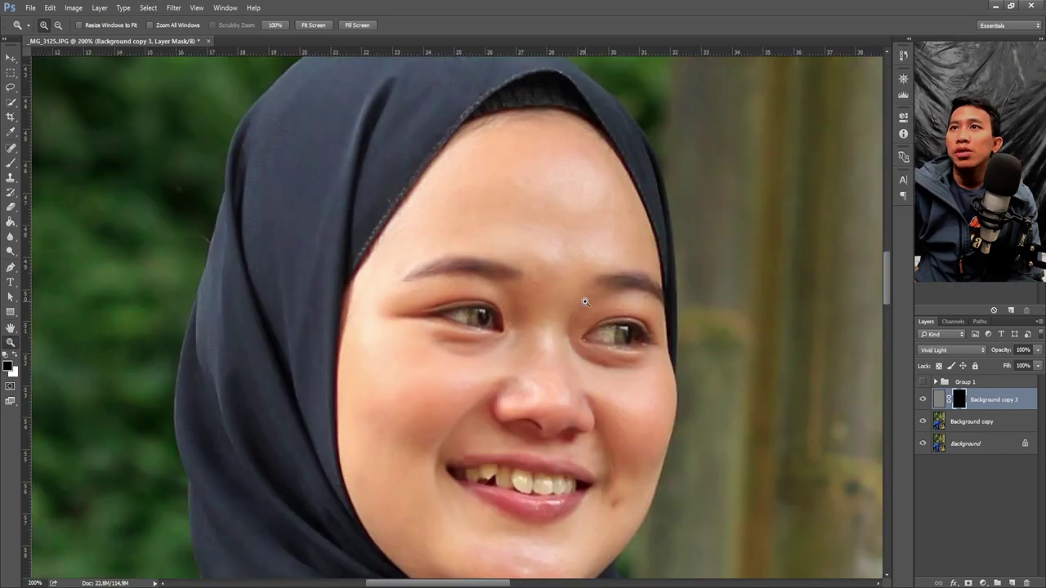
left_click(578, 307, "alt")
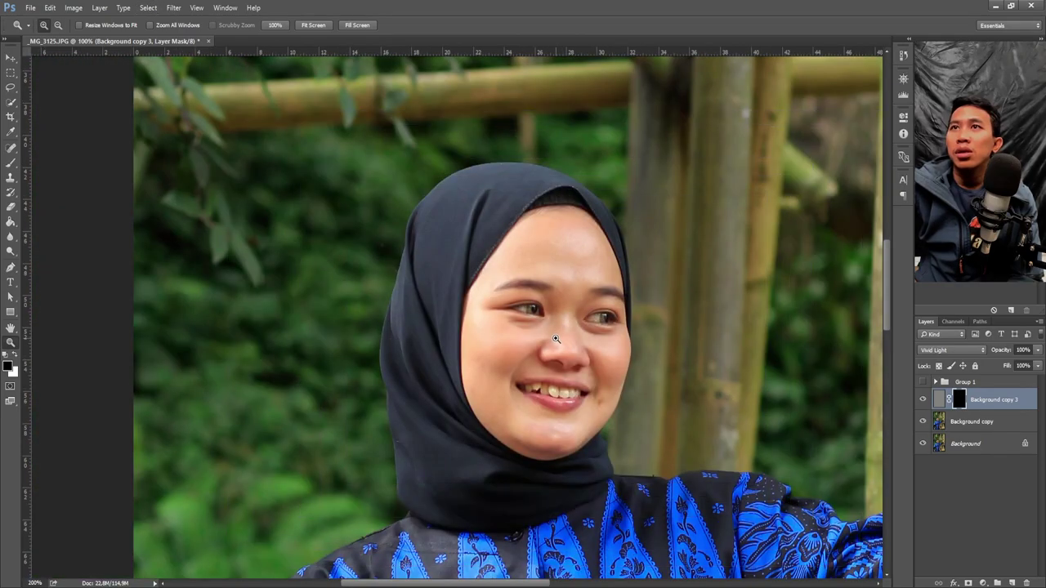
left_click(556, 338)
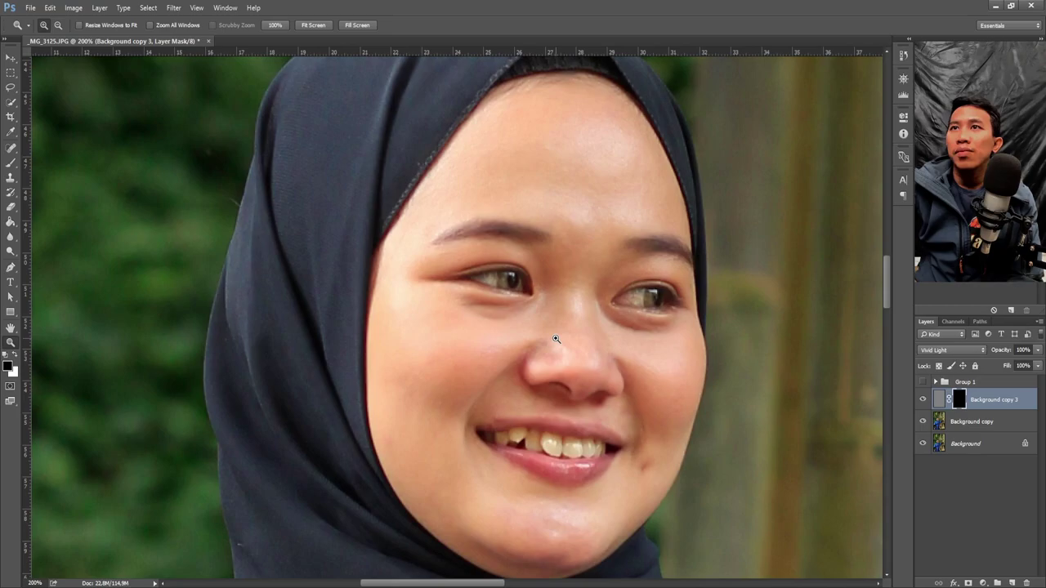
With an enlarged white brush, paint the mask from the forehead down to the nose bridge
left_click(10, 163)
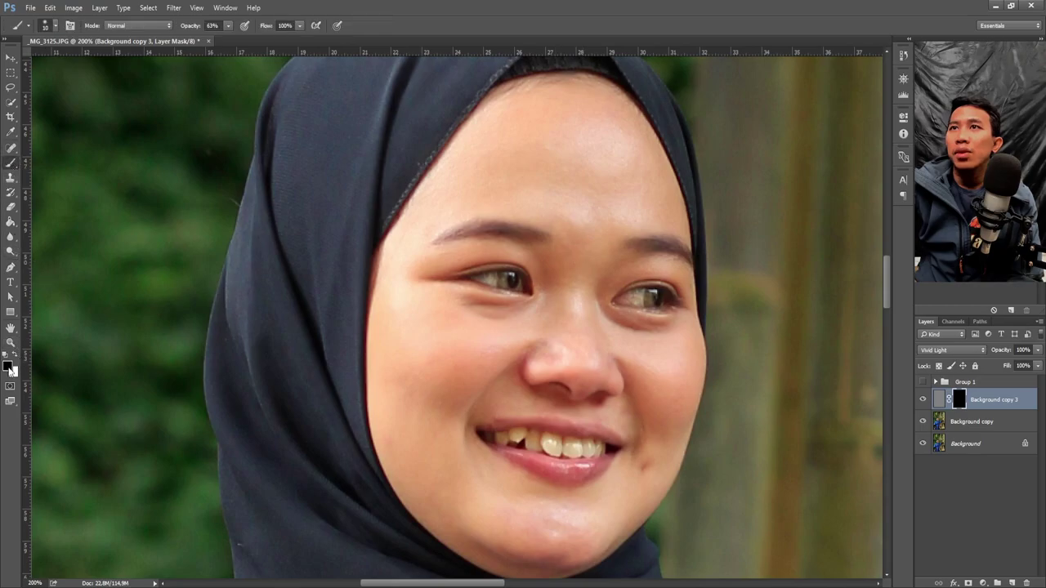
left_click(13, 358)
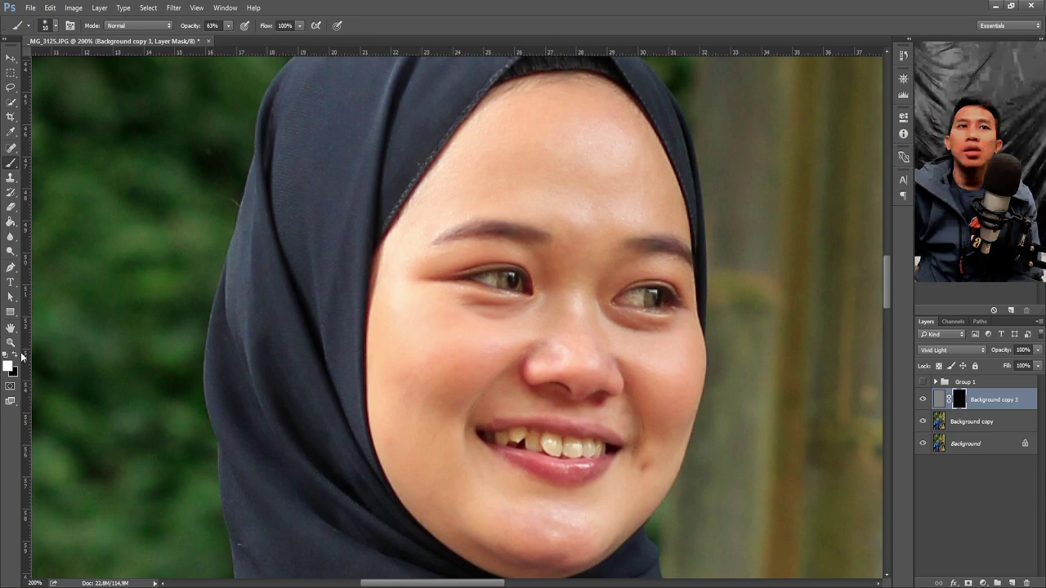
key("bracketright")
key("bracketright")
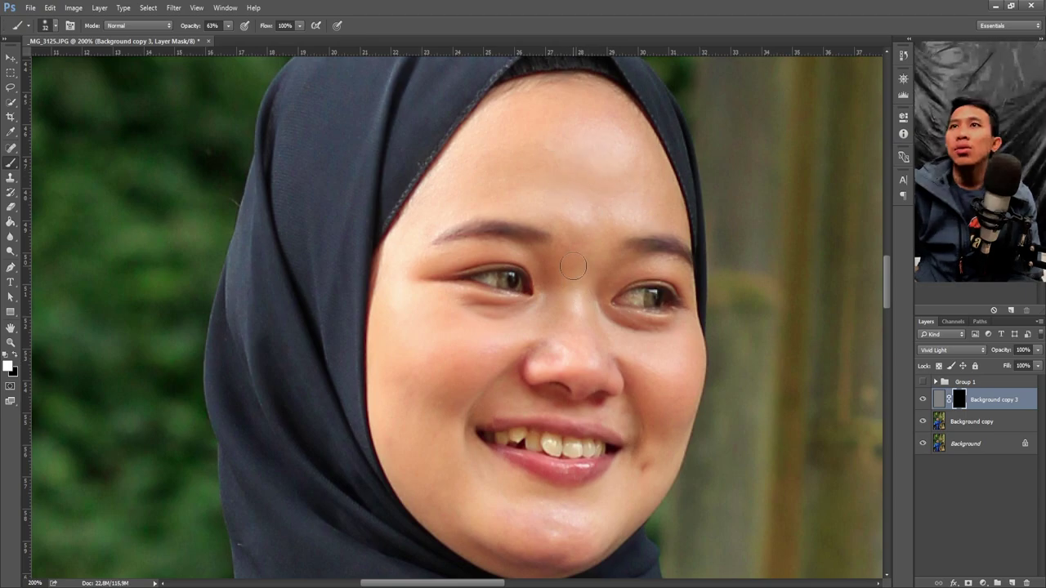
left_click_drag(566, 283, 565, 219)
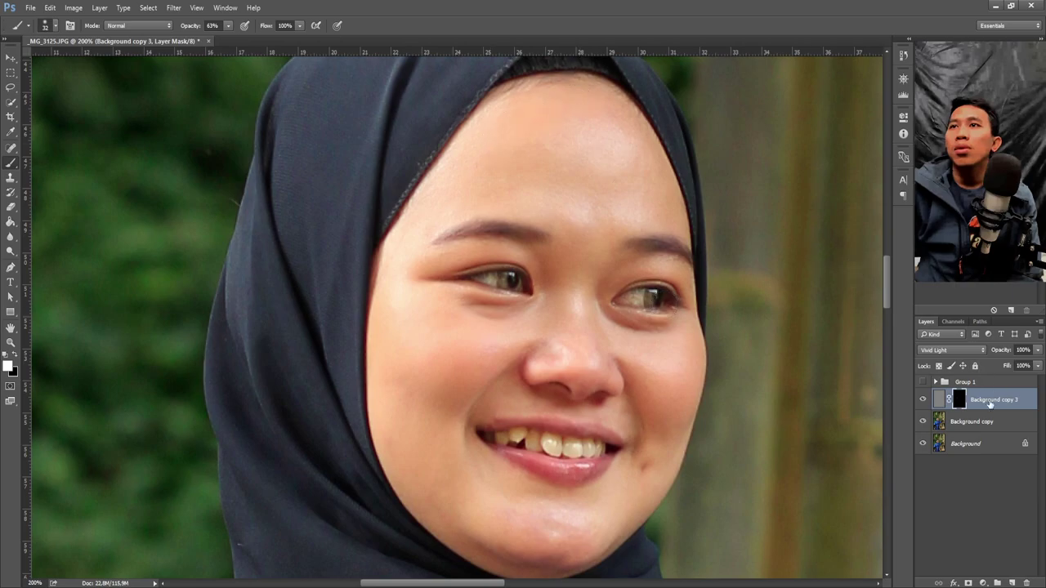
Unhide and expand Group 1, then zoom around the face, ending at 200% on the eye
left_click(923, 381)
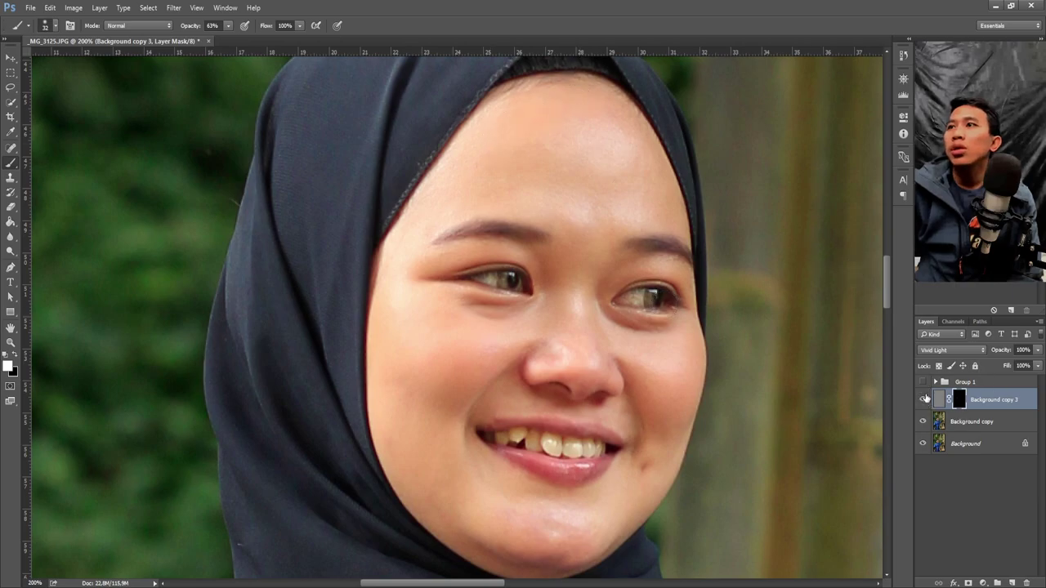
left_click(935, 382)
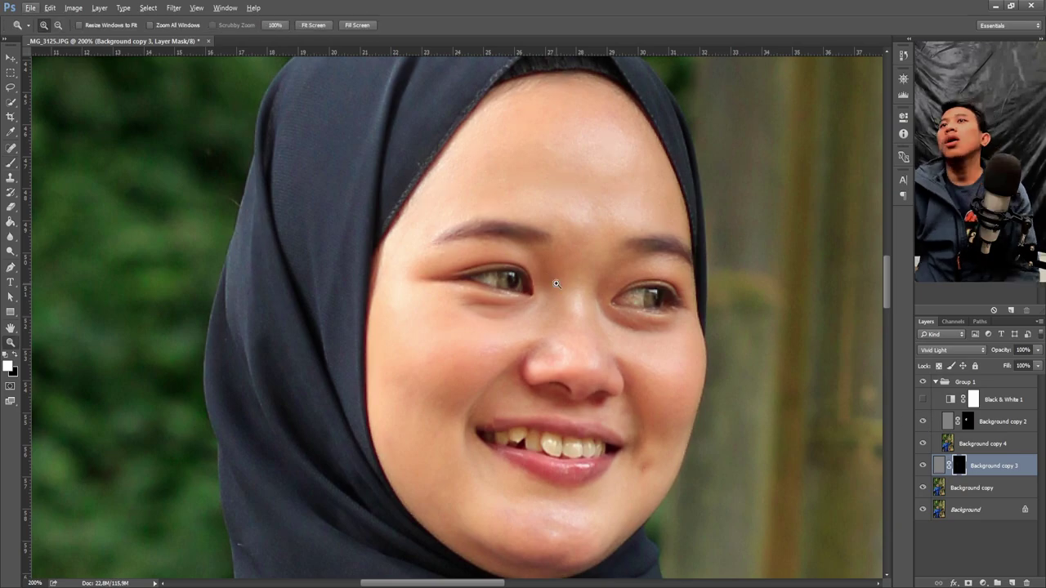
key("z")
left_click(555, 283, "alt")
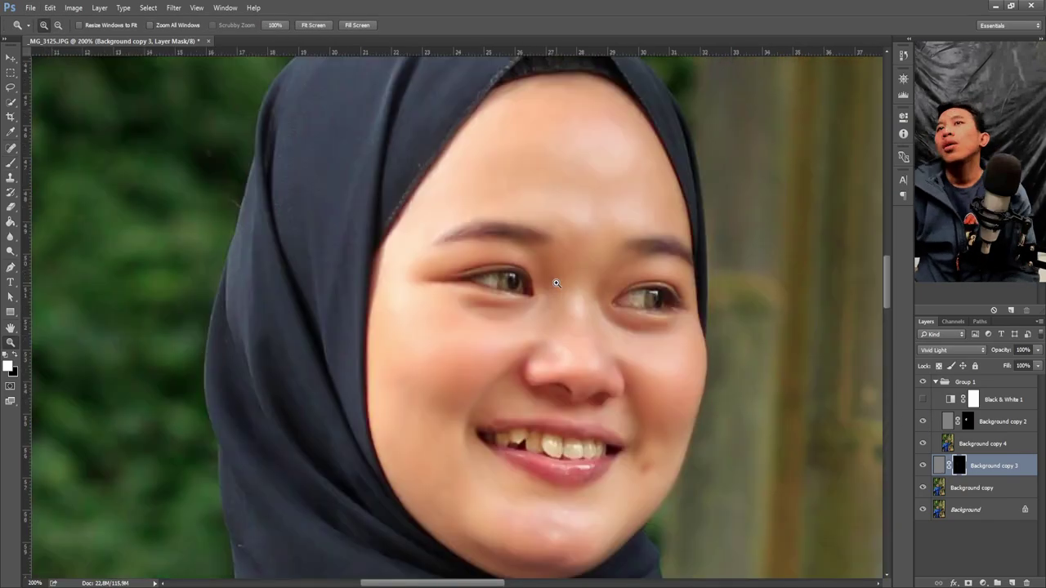
left_click(555, 283)
left_click(556, 283, "alt")
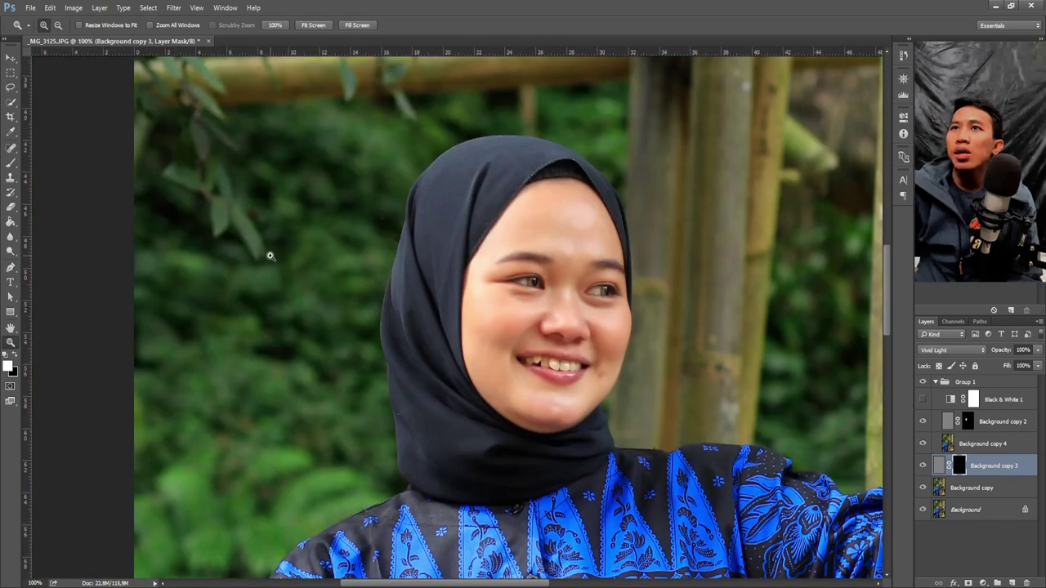
left_click(588, 289)
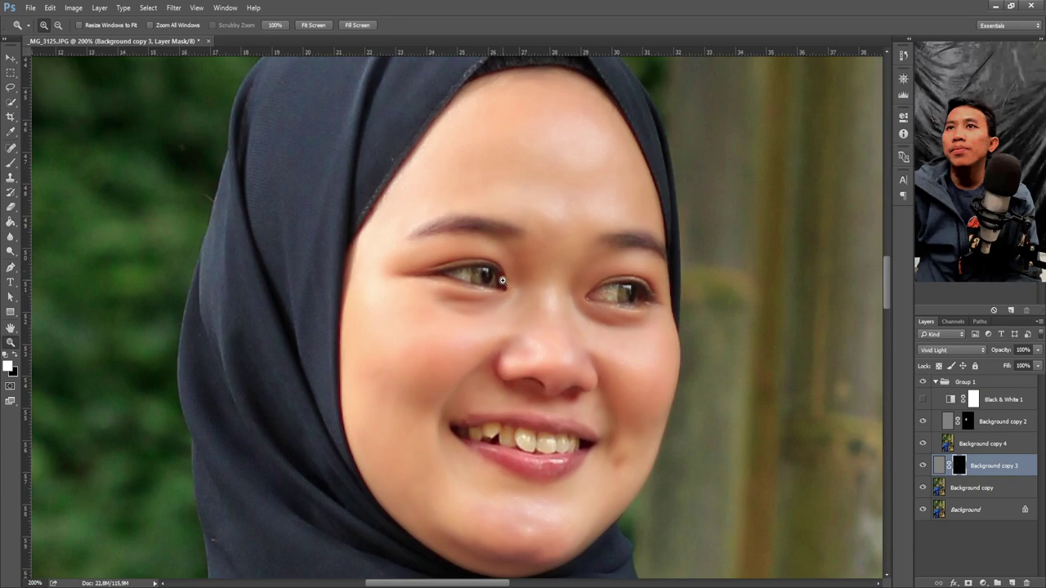